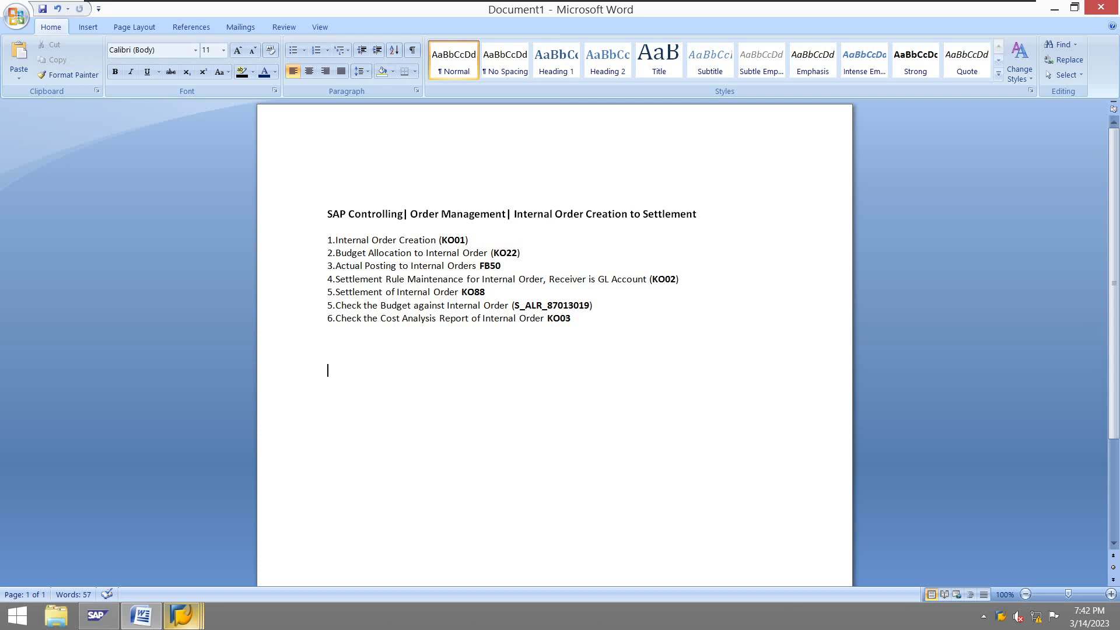
Step: Switch to the Create Internal Order session and open the master data for a new order of type CTRD
{"action": "mouse_move", "coordinate": [182, 615]}
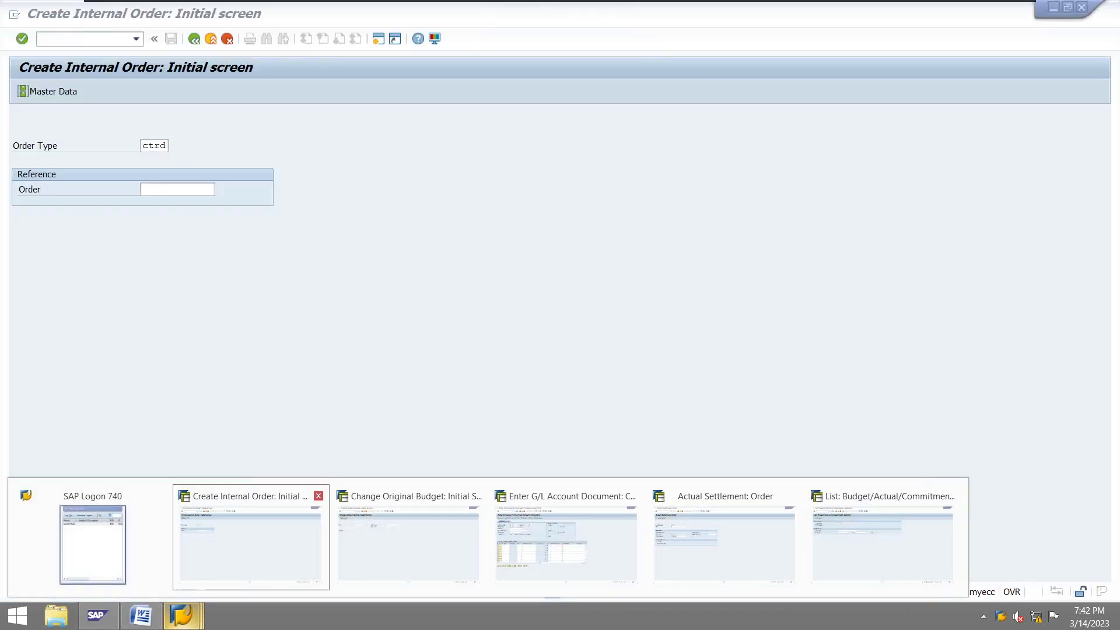
{"action": "left_click", "coordinate": [250, 540]}
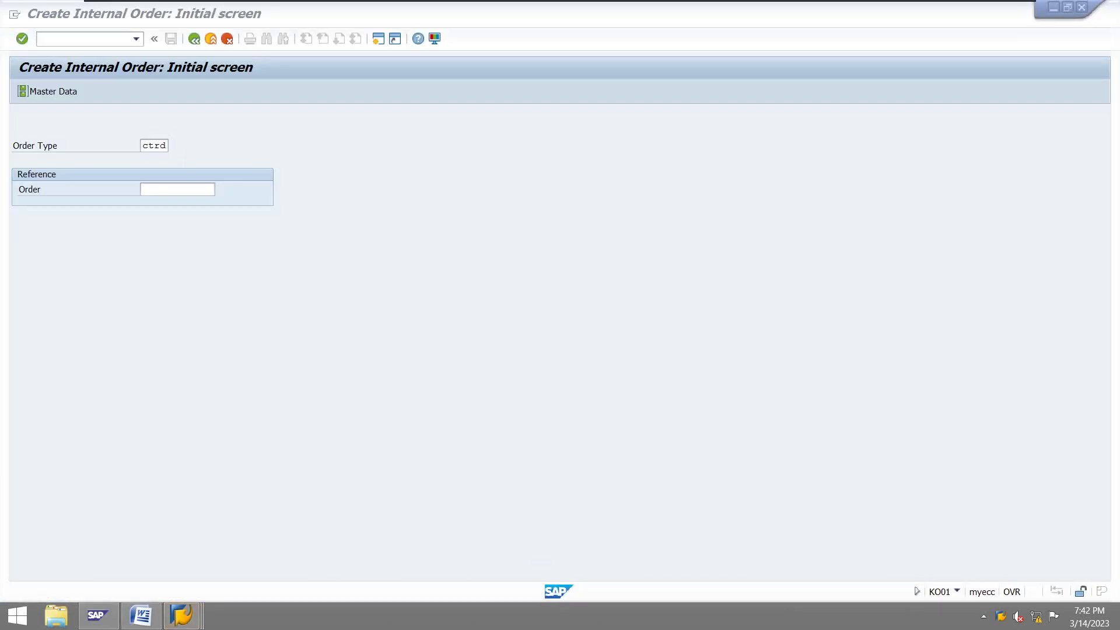
{"action": "key", "text": "Return"}
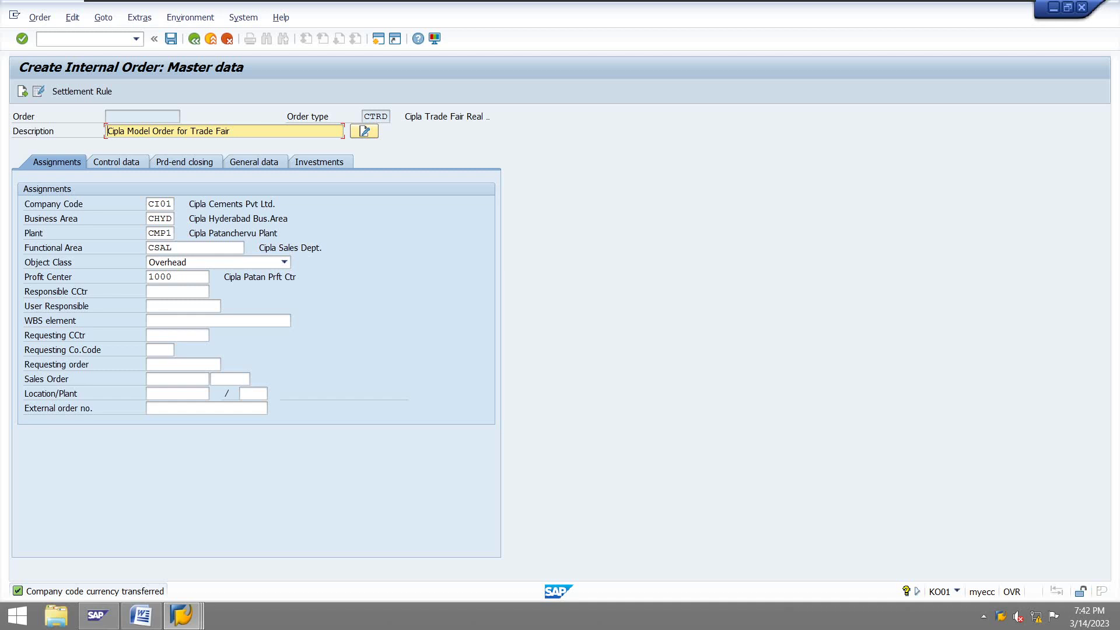
Step: Replace the new internal order's description with Marketing Advertisement
{"action": "key", "text": "BackSpace"}
{"action": "key", "text": "BackSpace"}
{"action": "key", "text": "BackSpace"}
{"action": "key", "text": "BackSpace"}
{"action": "key", "text": "BackSpace"}
{"action": "key", "text": "BackSpace"}
{"action": "key", "text": "BackSpace"}
{"action": "key", "text": "BackSpace"}
{"action": "key", "text": "BackSpace"}
{"action": "key", "text": "BackSpace"}
{"action": "key", "text": "BackSpace"}
{"action": "key", "text": "BackSpace"}
{"action": "key", "text": "BackSpace"}
{"action": "key", "text": "BackSpace"}
{"action": "key", "text": "BackSpace"}
{"action": "key", "text": "BackSpace"}
{"action": "key", "text": "BackSpace"}
{"action": "key", "text": "BackSpace"}
{"action": "key", "text": "BackSpace"}
{"action": "key", "text": "BackSpace"}
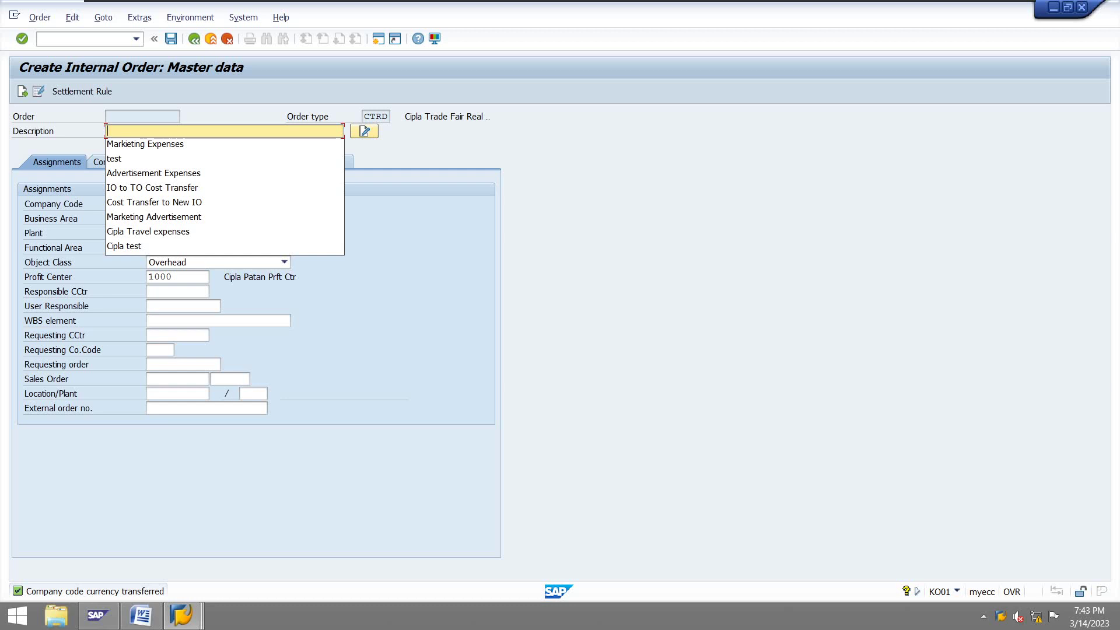
{"action": "type", "text": "Ma"}
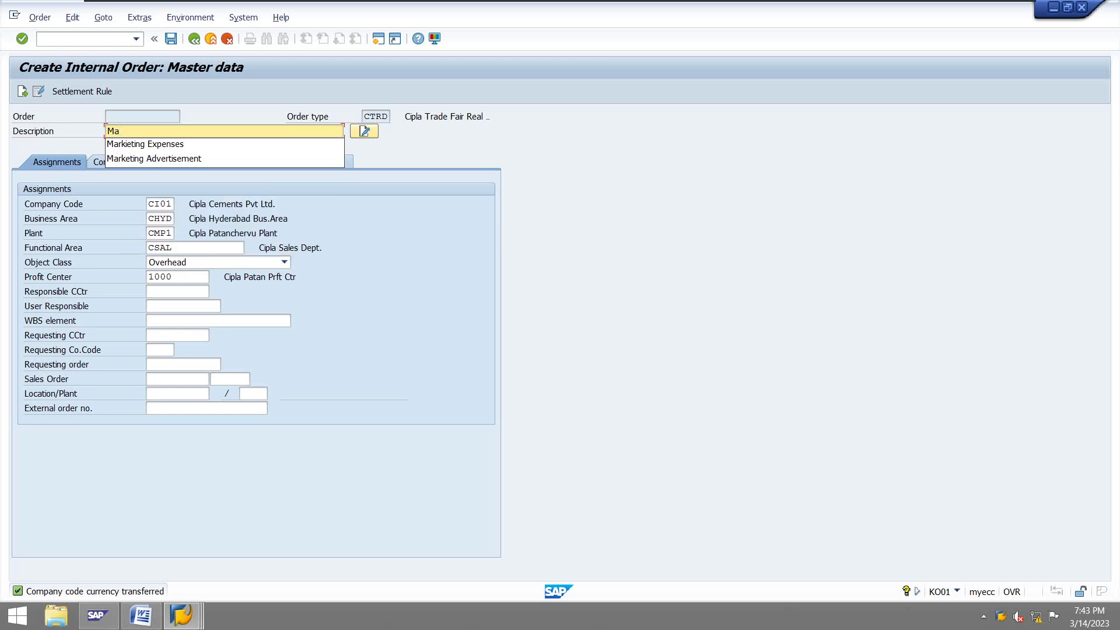
{"action": "key", "text": "Down"}
{"action": "key", "text": "Down"}
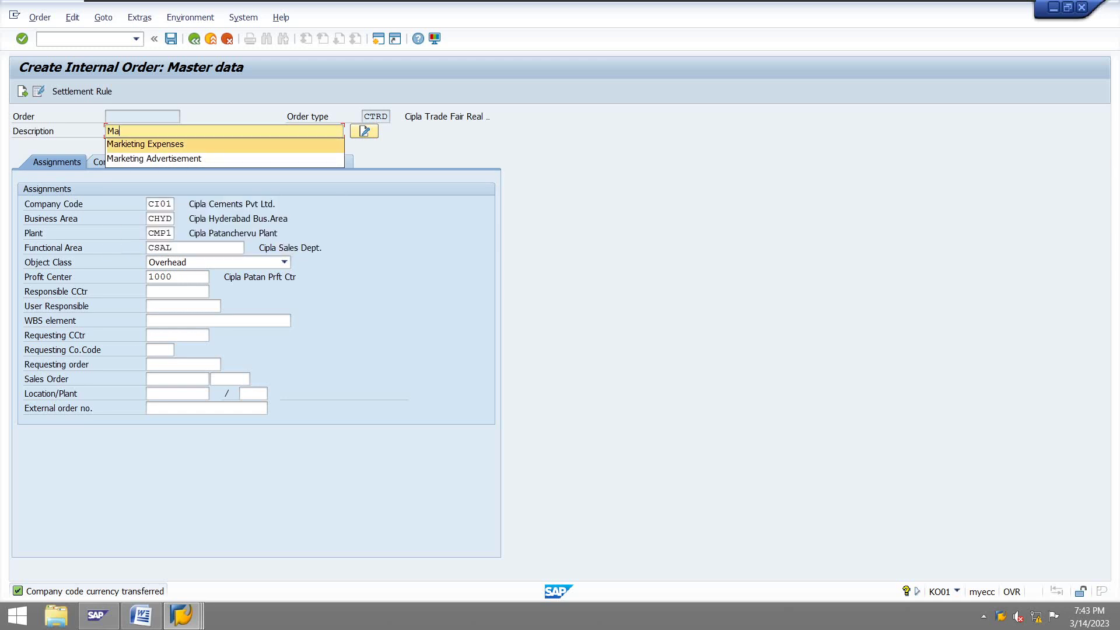
{"action": "key", "text": "Return"}
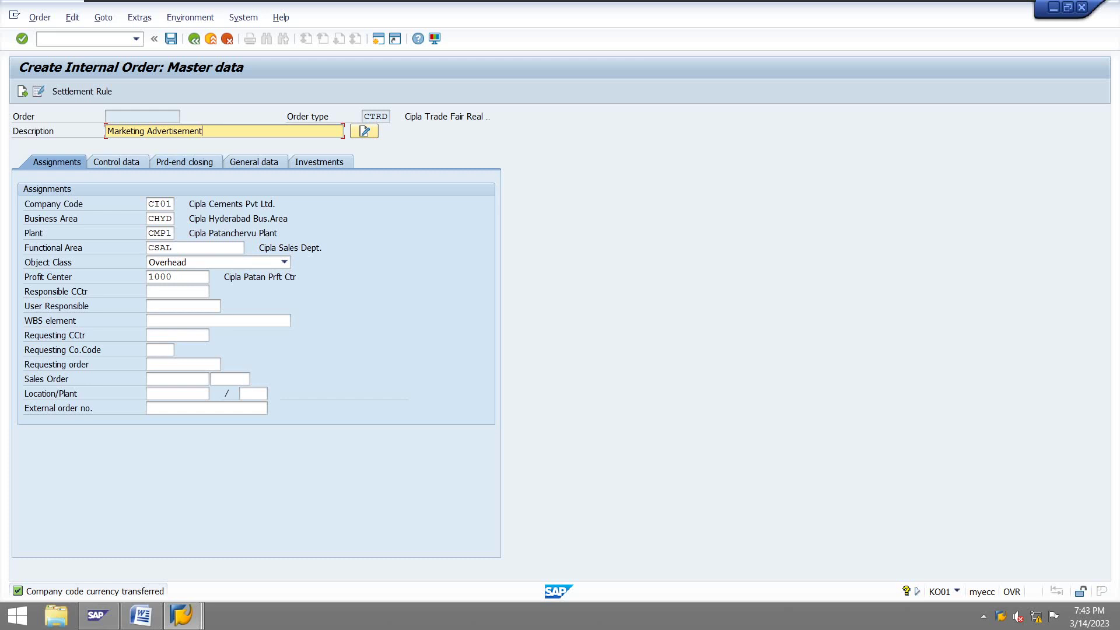
Step: Check the internal order's control data and save the order
{"action": "left_click", "coordinate": [117, 162]}
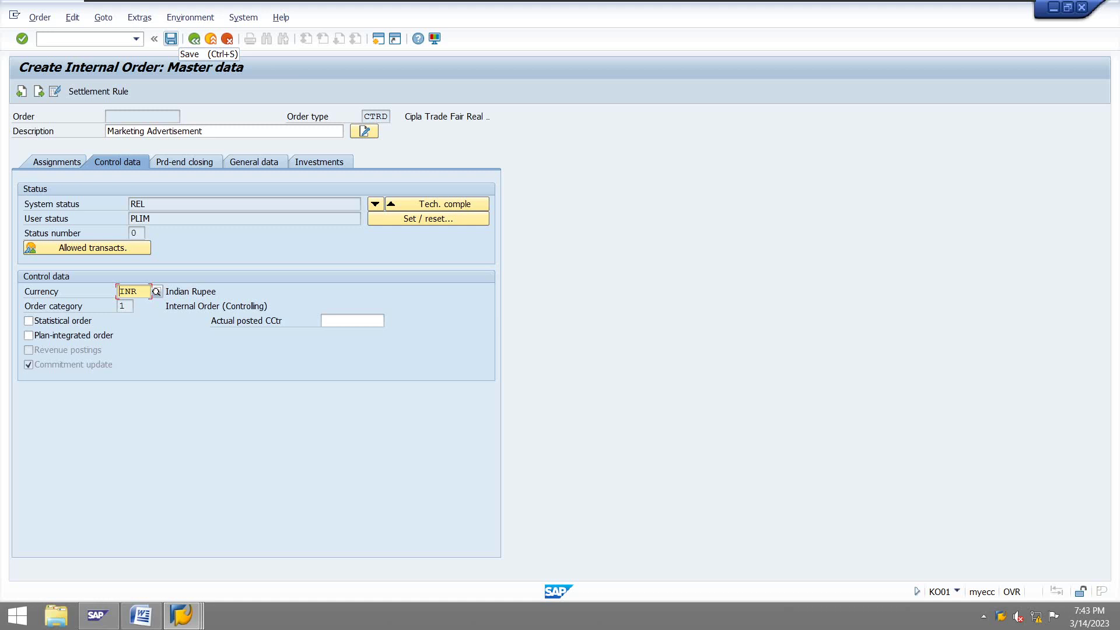
{"action": "left_click", "coordinate": [171, 38]}
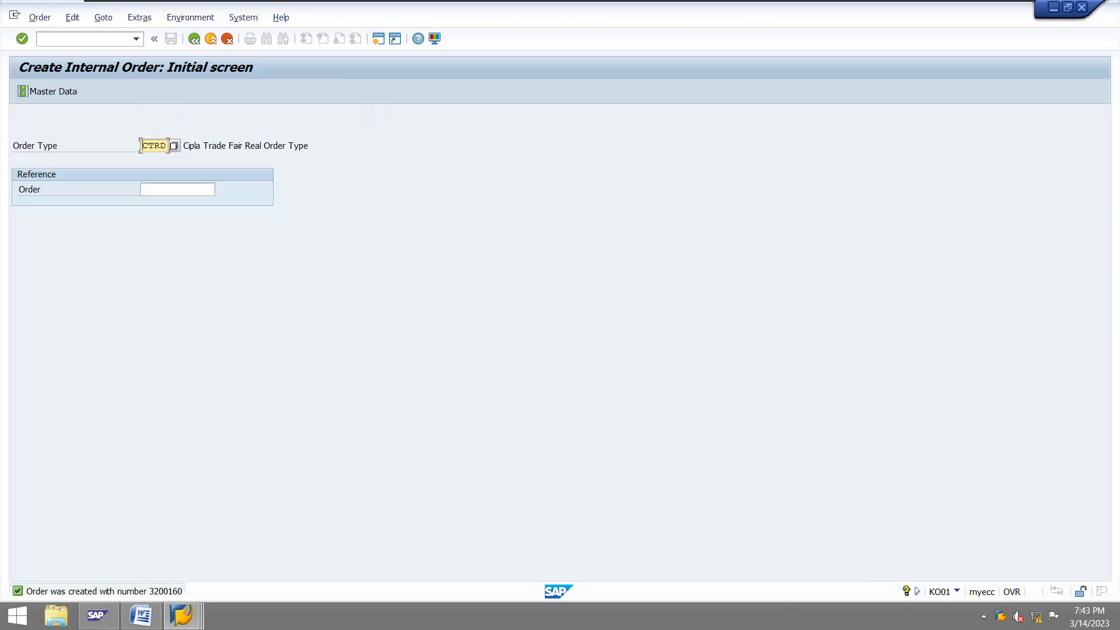
Step: Switch to the Change Original Budget session and pick the last suggested Marketing Advertisement order as the order
{"action": "mouse_move", "coordinate": [182, 616]}
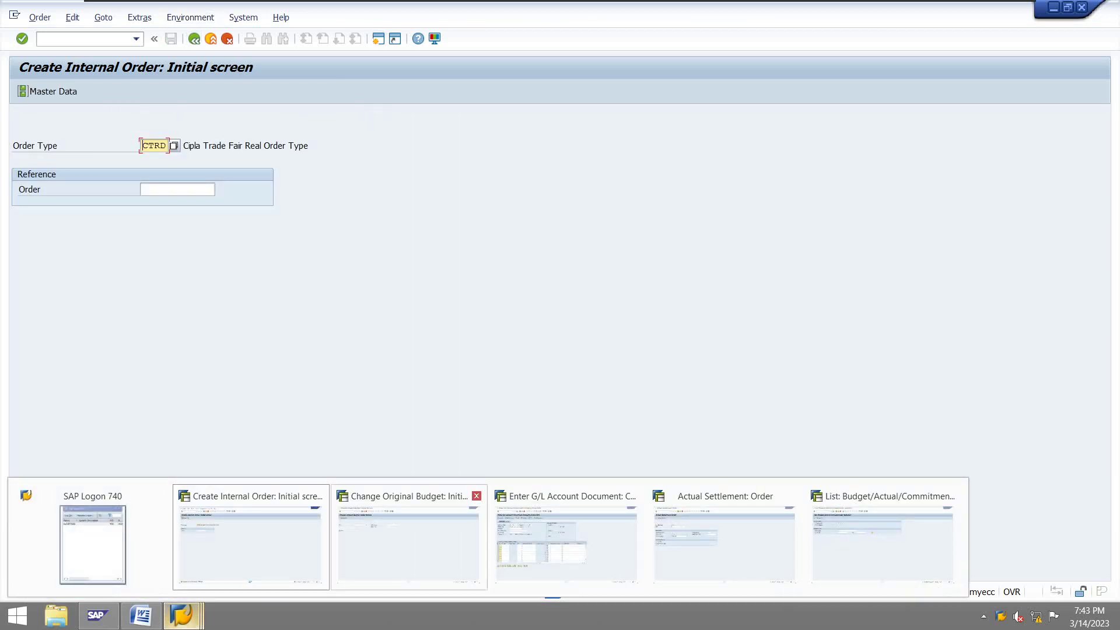
{"action": "left_click", "coordinate": [408, 534]}
{"action": "left_click", "coordinate": [207, 145]}
{"action": "type", "text": "c"}
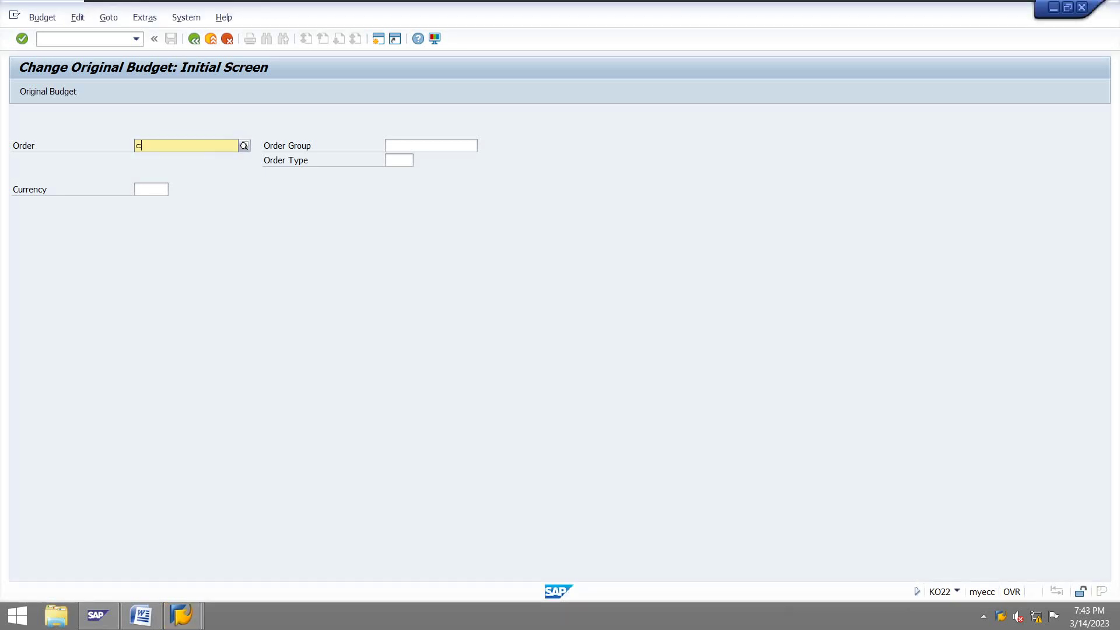
{"action": "key", "text": "BackSpace"}
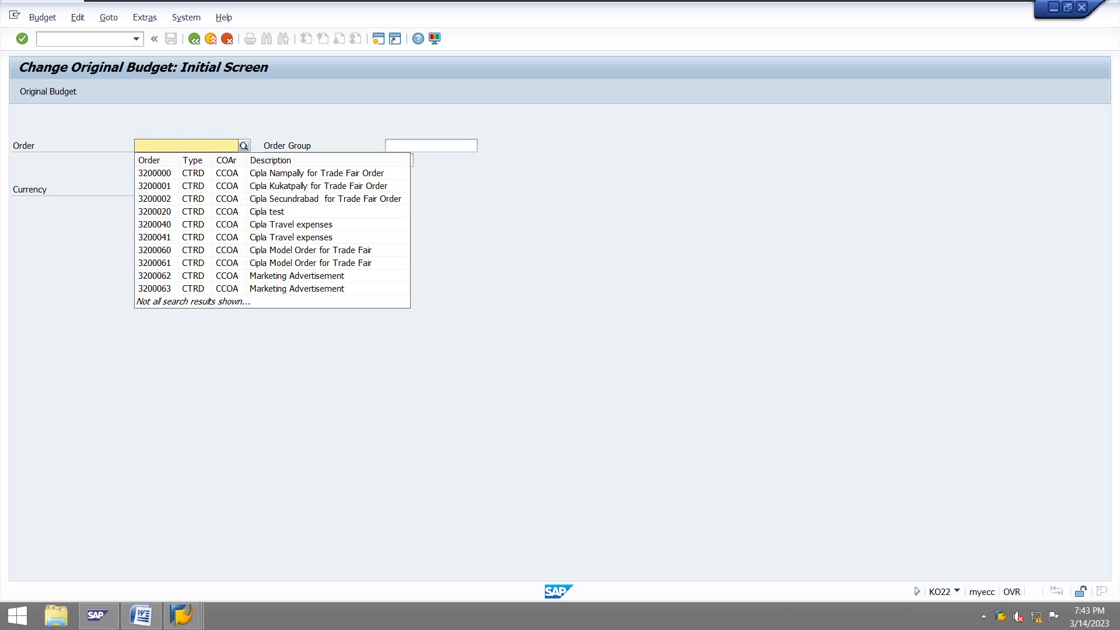
{"action": "key", "text": "Down"}
{"action": "key", "text": "Down"}
{"action": "key", "text": "Down"}
{"action": "key", "text": "Down"}
{"action": "key", "text": "Down"}
{"action": "key", "text": "Down"}
{"action": "key", "text": "Down"}
{"action": "key", "text": "Down"}
{"action": "key", "text": "Down"}
{"action": "key", "text": "Down"}
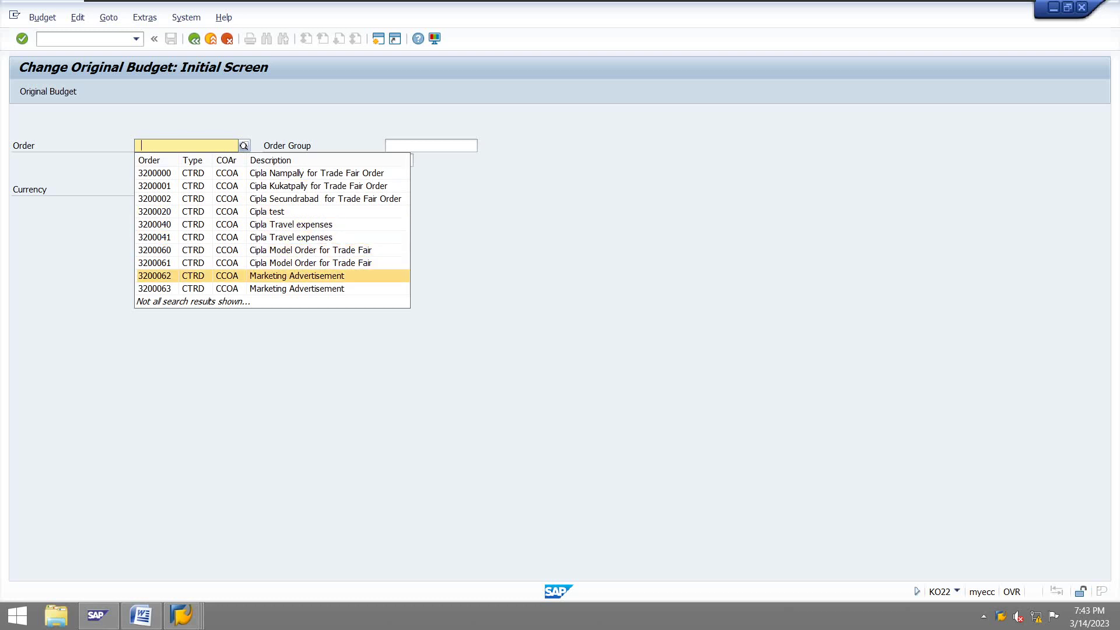
{"action": "key", "text": "Return"}
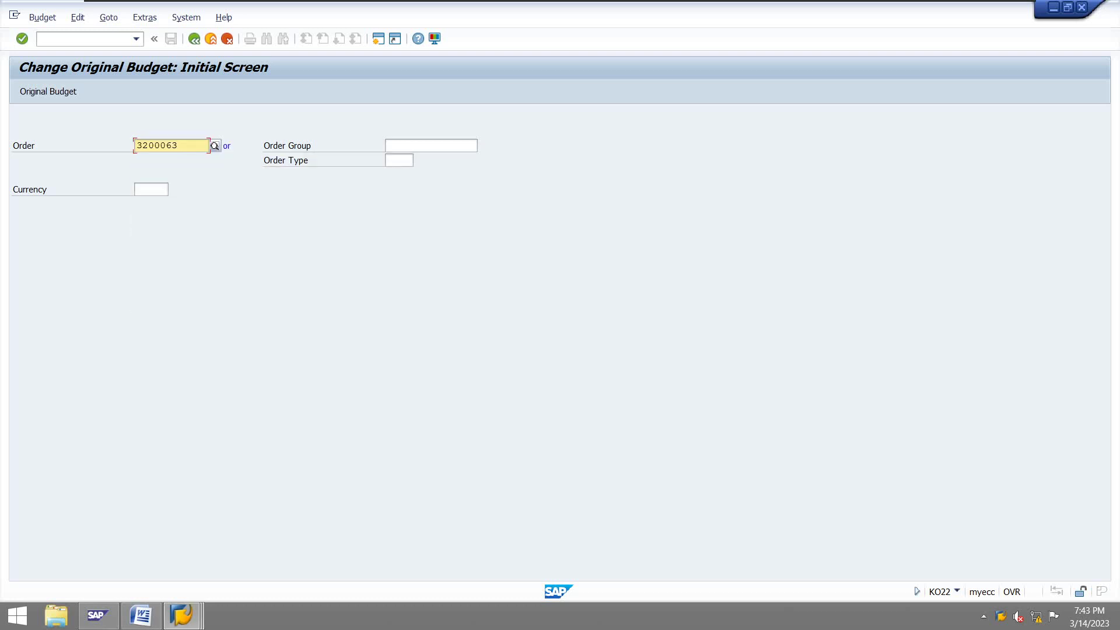
Step: Change the order to the newly created Marketing Advertisement order's number and open its annual budget overview
{"action": "key", "text": "BackSpace"}
{"action": "key", "text": "BackSpace"}
{"action": "key", "text": "BackSpace"}
{"action": "type", "text": "160"}
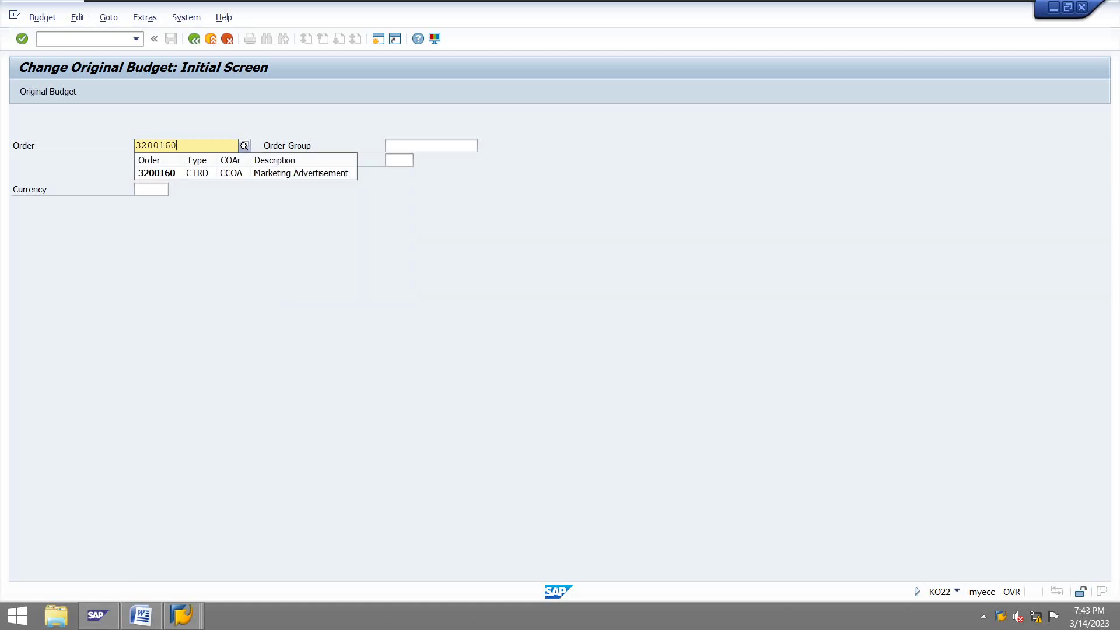
{"action": "key", "text": "Down"}
{"action": "key", "text": "Return"}
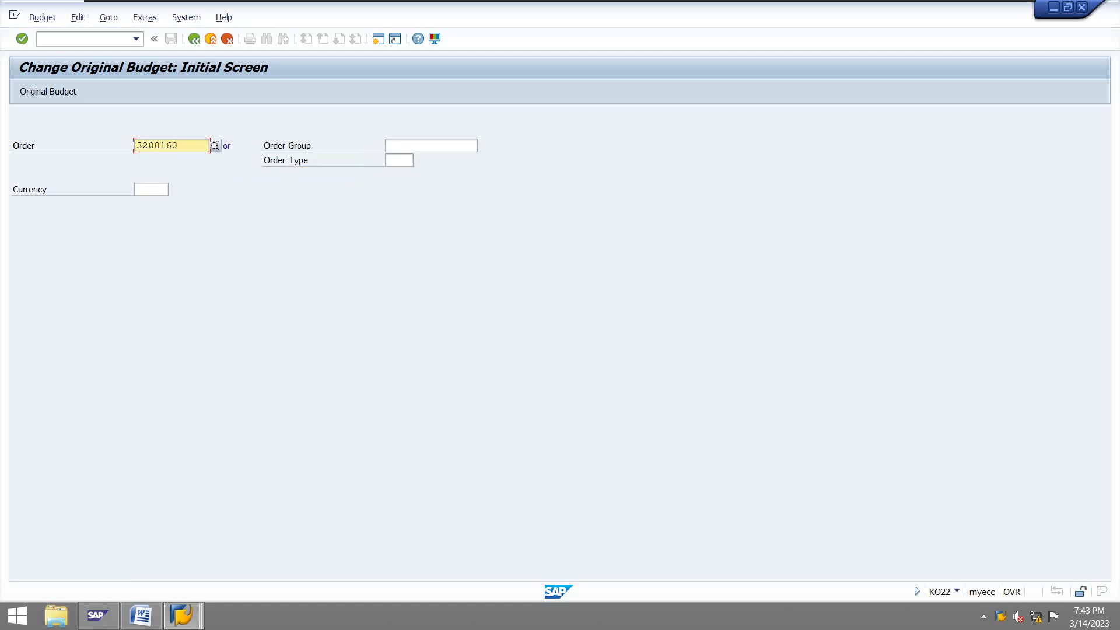
{"action": "key", "text": "Return"}
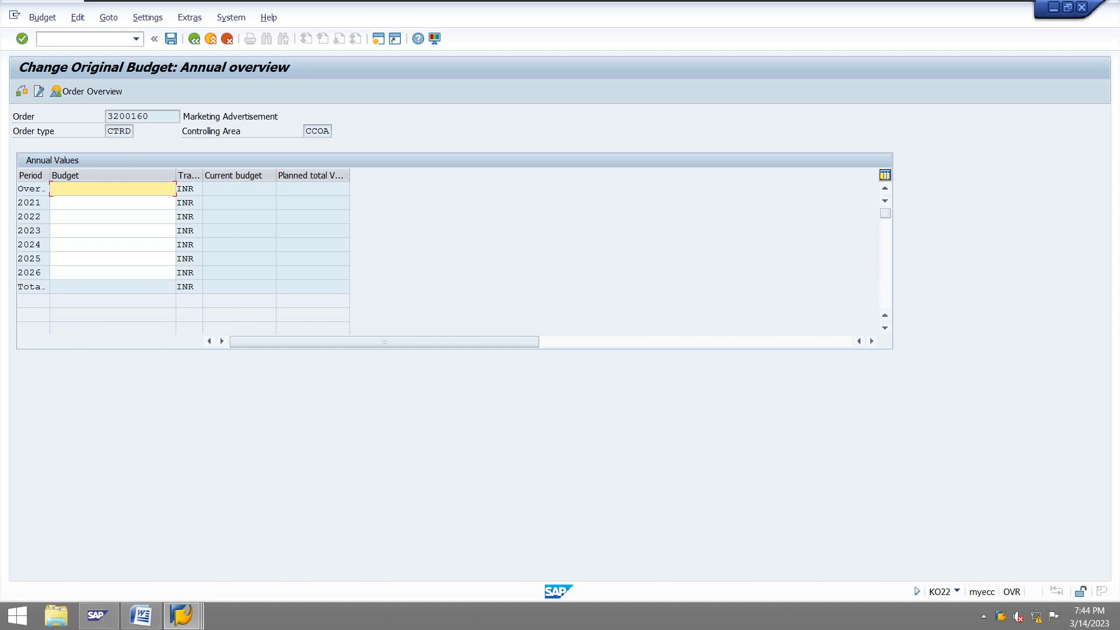
Step: Set the order's overall budget to 30000, with 25000 for 2022 and 5000 for 2023, and save the budget
{"action": "type", "text": "30000"}
{"action": "left_click", "coordinate": [113, 217]}
{"action": "type", "text": "3000"}
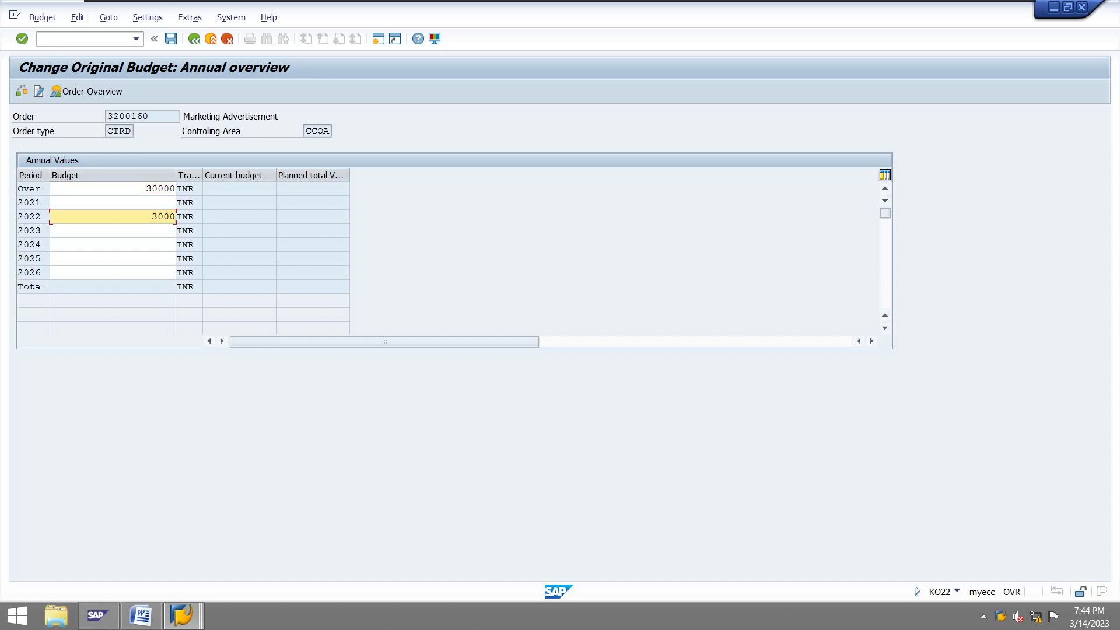
{"action": "key", "text": "BackSpace"}
{"action": "key", "text": "BackSpace"}
{"action": "key", "text": "BackSpace"}
{"action": "key", "text": "BackSpace"}
{"action": "type", "text": "25000"}
{"action": "key", "text": "Down"}
{"action": "type", "text": "5000"}
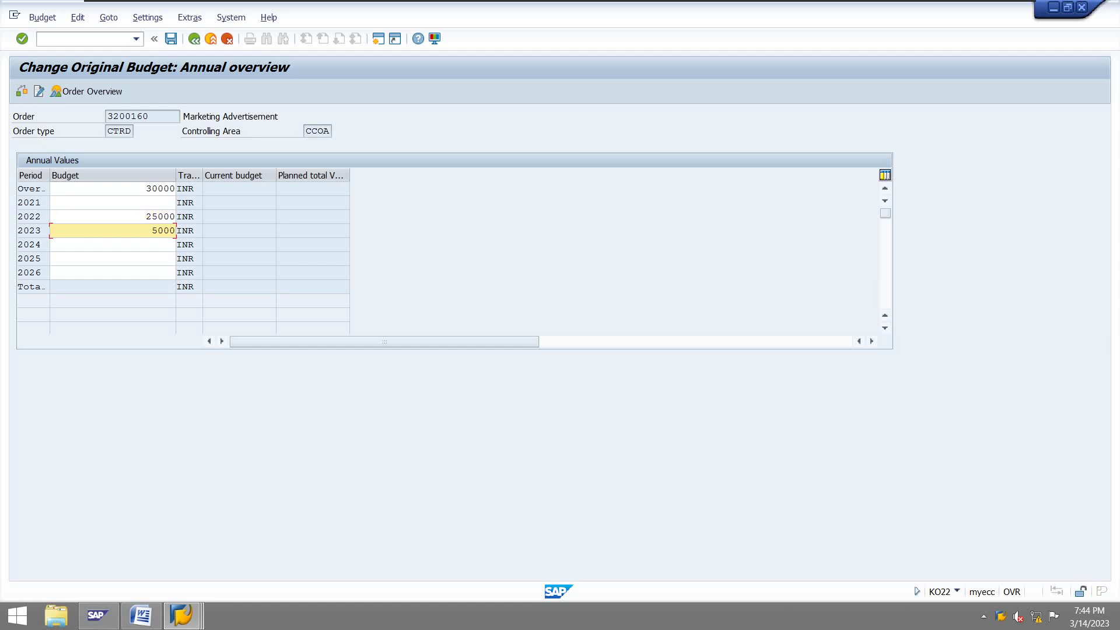
{"action": "key", "text": "Return"}
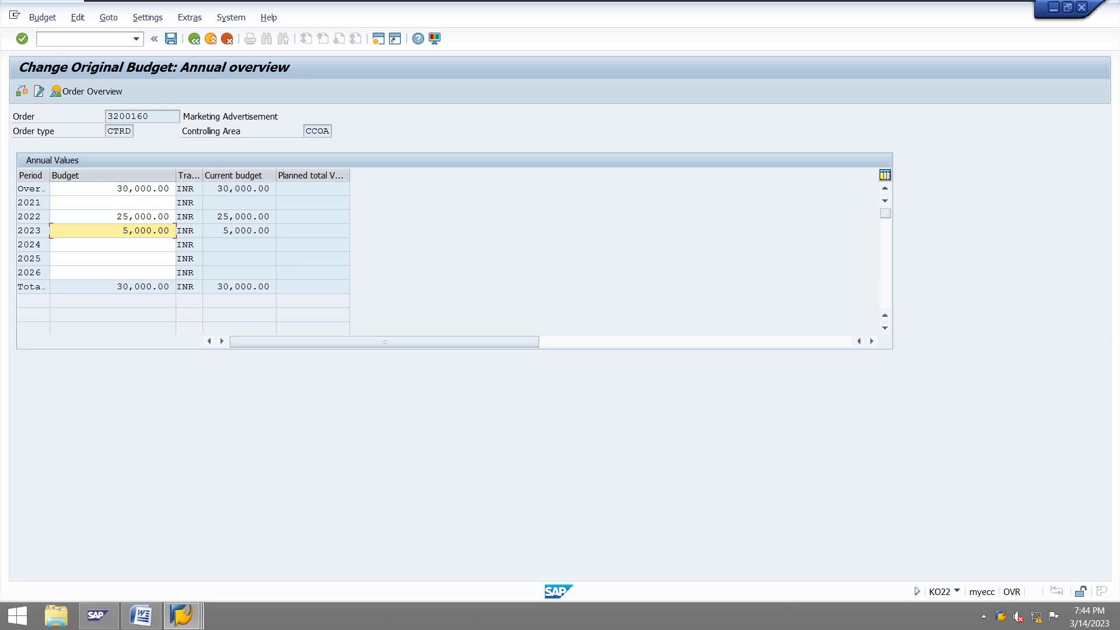
{"action": "key", "text": "ctrl+s"}
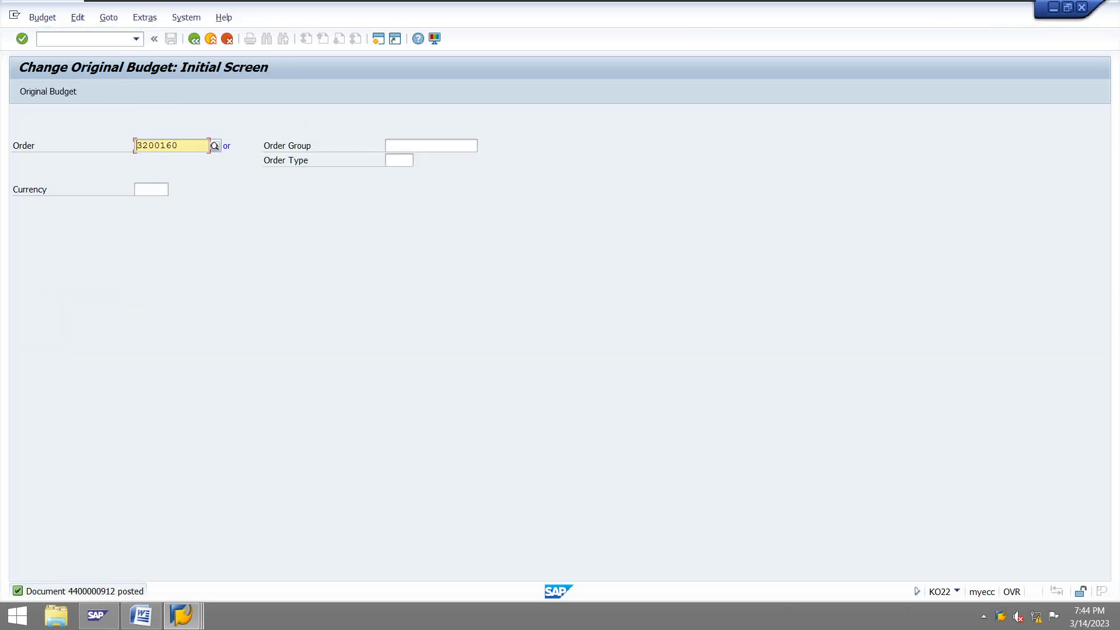
Step: Switch to the Enter G/L Account Document session and set the document date to 14.03.2023
{"action": "mouse_move", "coordinate": [183, 615]}
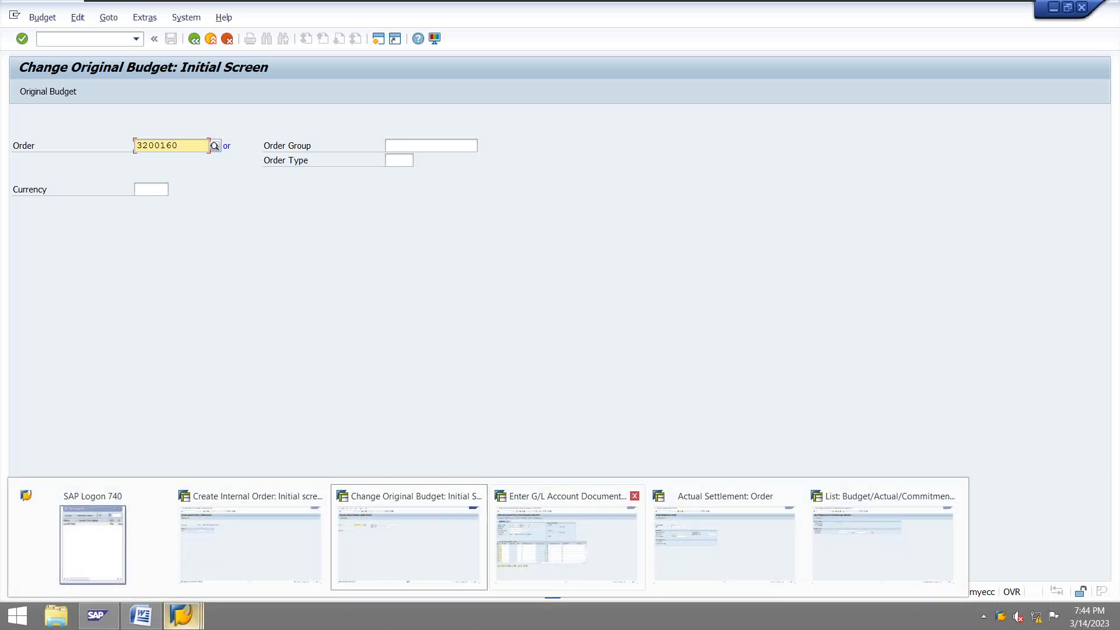
{"action": "left_click", "coordinate": [566, 543]}
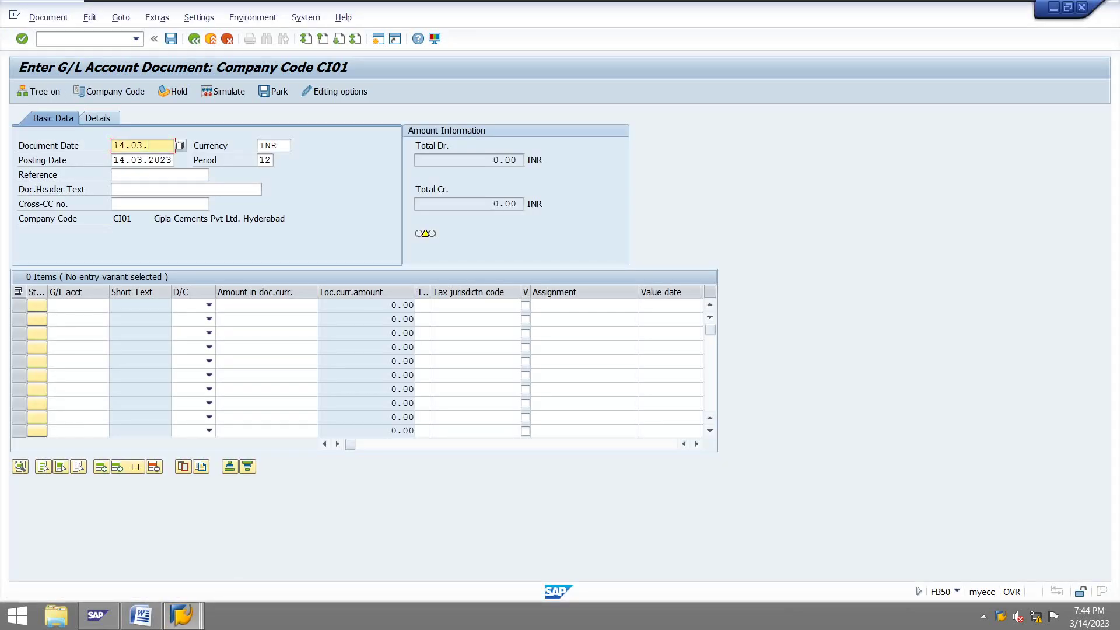
{"action": "type", "text": "14.03.2023"}
Step: Enter the G/L account numbers for the first four line items of the document
{"action": "left_click", "coordinate": [77, 306]}
{"action": "type", "text": "4"}
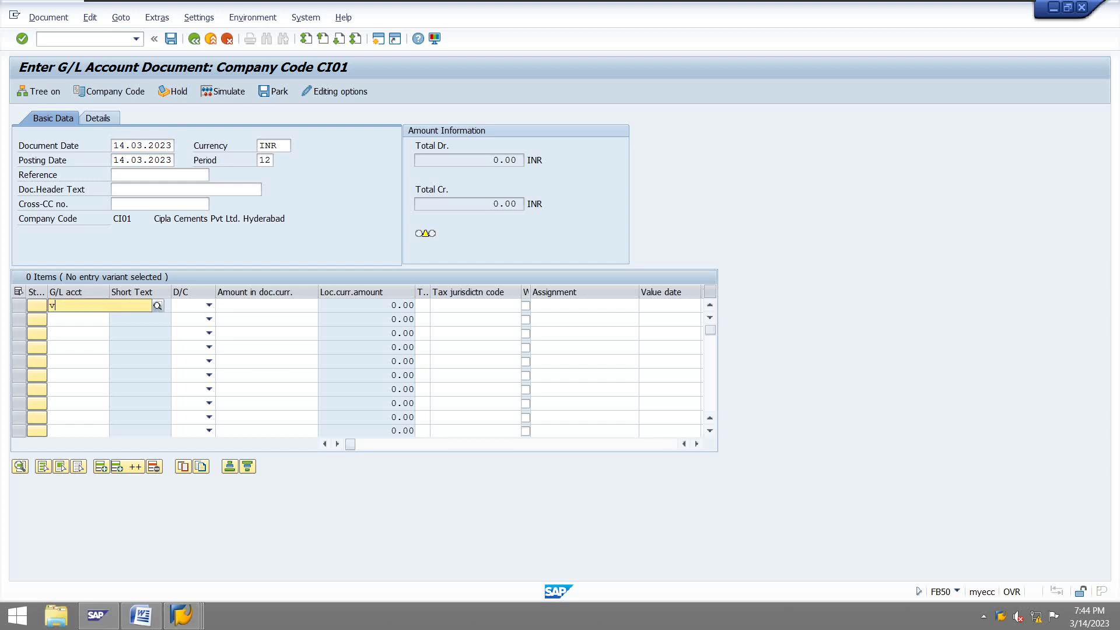
{"action": "key", "text": "BackSpace"}
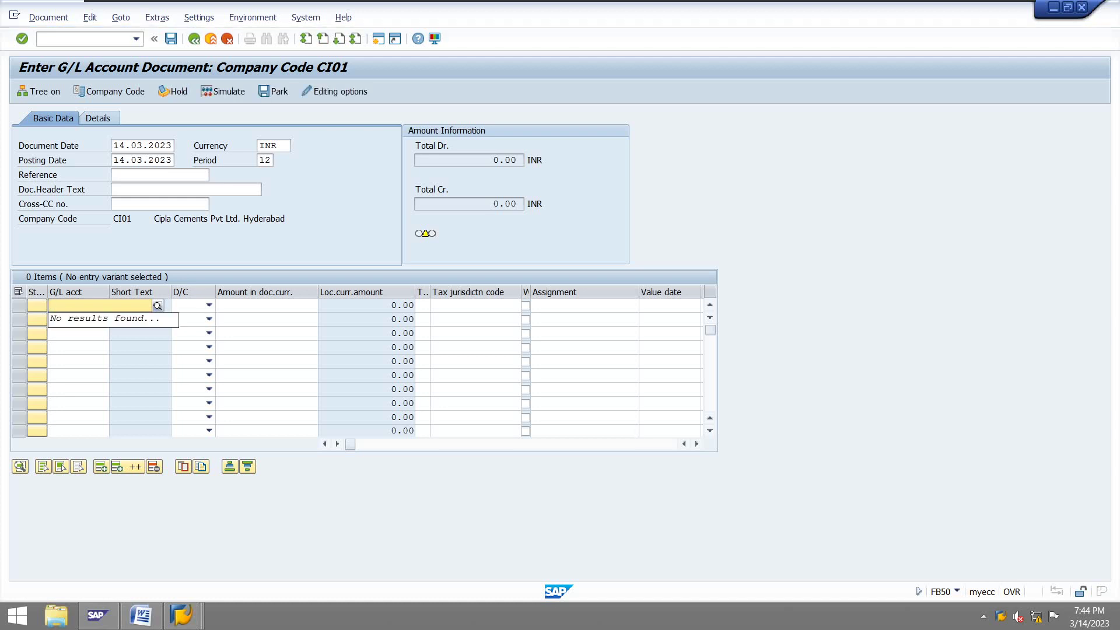
{"action": "key", "text": "BackSpace"}
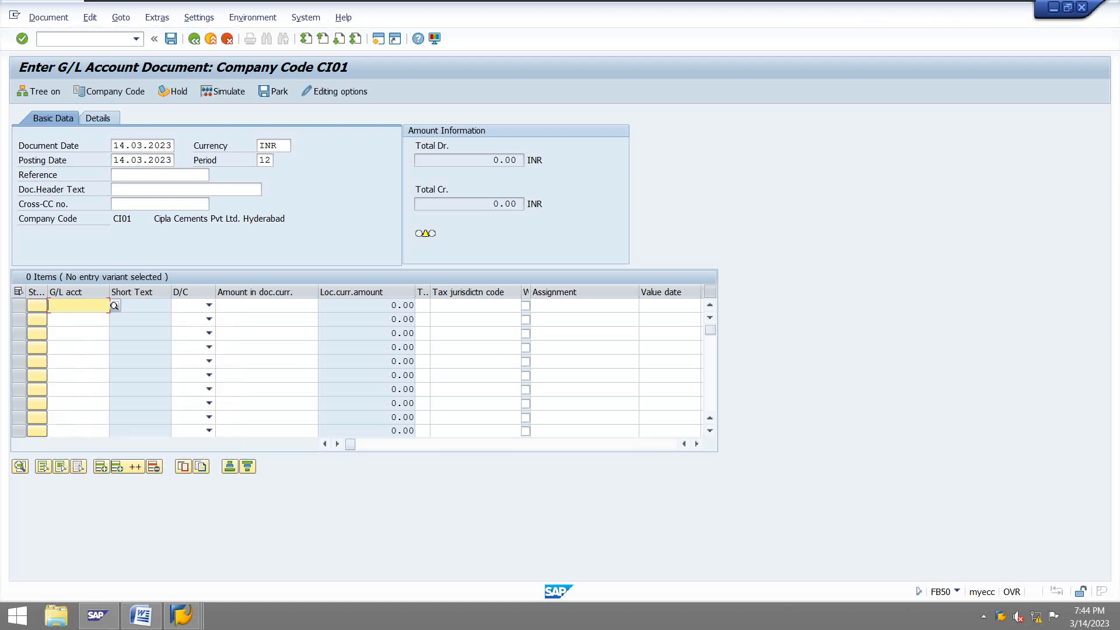
{"action": "left_click", "coordinate": [66, 362]}
{"action": "left_click", "coordinate": [55, 319]}
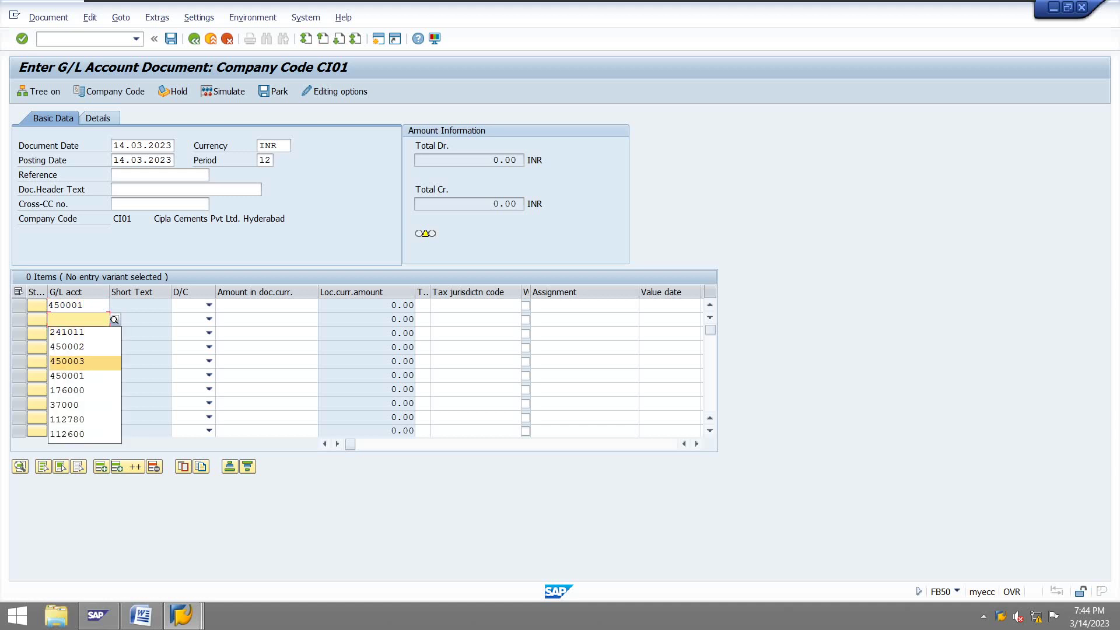
{"action": "left_click", "coordinate": [66, 347]}
{"action": "key", "text": "Down"}
{"action": "key", "text": "BackSpace"}
{"action": "key", "text": "Down"}
{"action": "key", "text": "Down"}
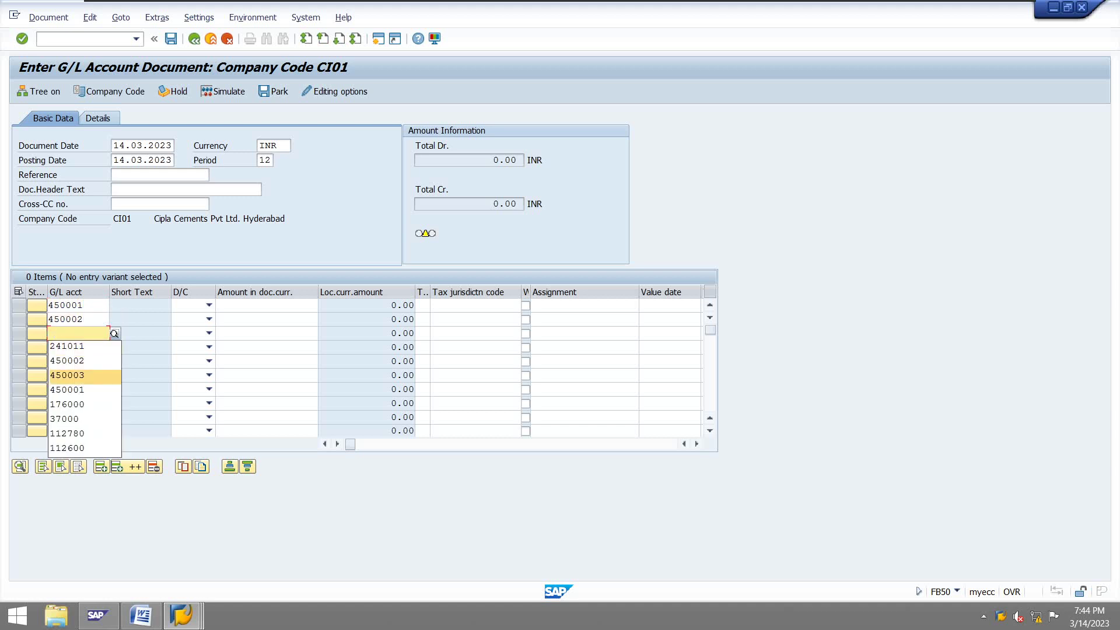
{"action": "key", "text": "Return"}
{"action": "key", "text": "Down"}
{"action": "key", "text": "BackSpace"}
{"action": "key", "text": "Down"}
{"action": "key", "text": "Return"}
Step: Set the first three line items to Debit and the fourth line item to Credit
{"action": "left_click", "coordinate": [209, 305]}
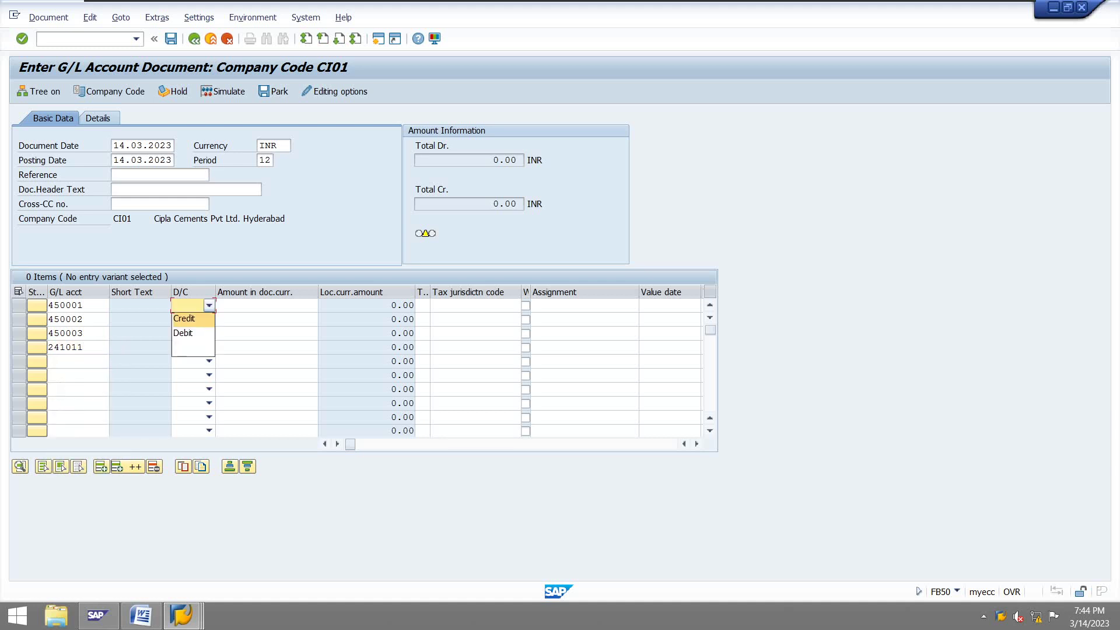
{"action": "left_click", "coordinate": [207, 333]}
{"action": "left_click", "coordinate": [208, 319]}
{"action": "left_click", "coordinate": [193, 346]}
{"action": "left_click", "coordinate": [209, 333]}
{"action": "left_click", "coordinate": [193, 360]}
{"action": "left_click", "coordinate": [209, 347]}
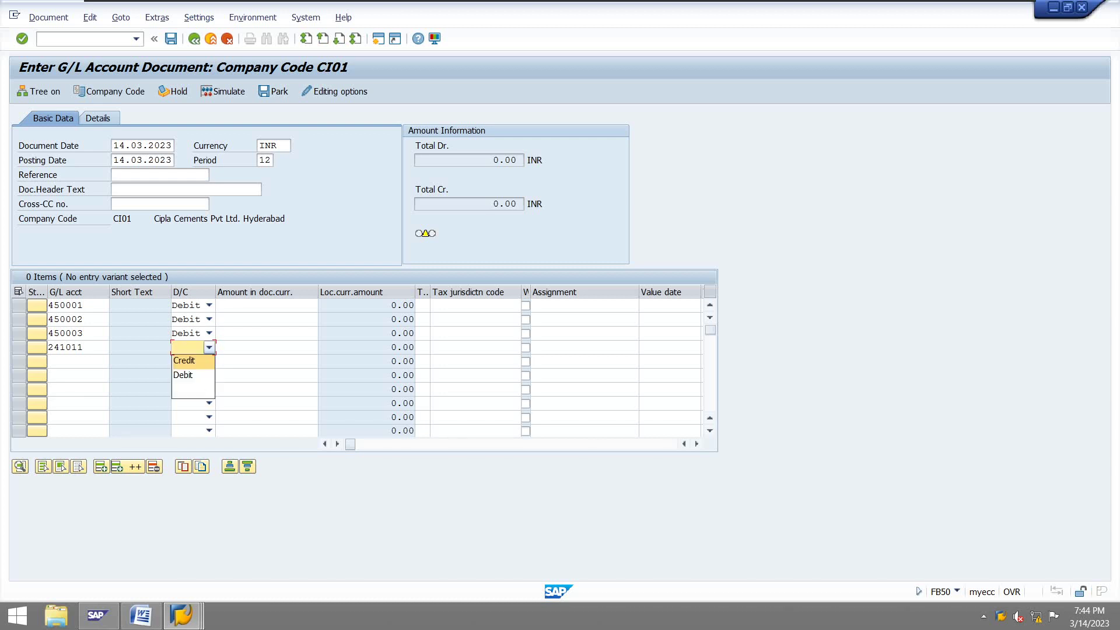
{"action": "key", "text": "Return"}
Step: Enter document currency amounts of 10000, 10000 and 2000 for the three debit line items
{"action": "left_click", "coordinate": [266, 305]}
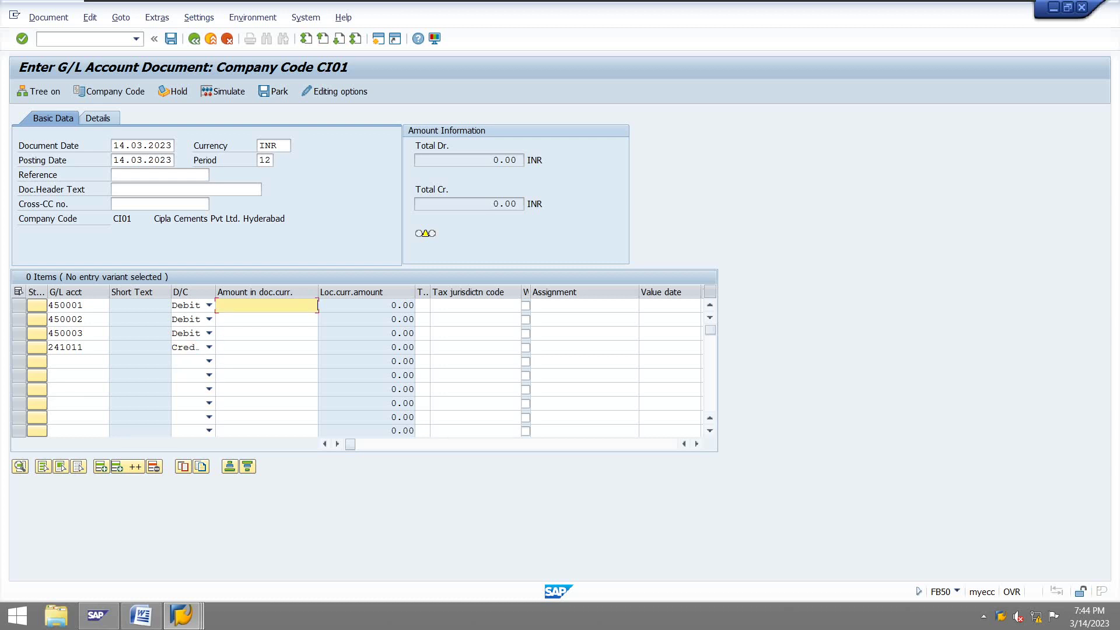
{"action": "type", "text": "10000"}
{"action": "left_click", "coordinate": [266, 319]}
{"action": "type", "text": "10000"}
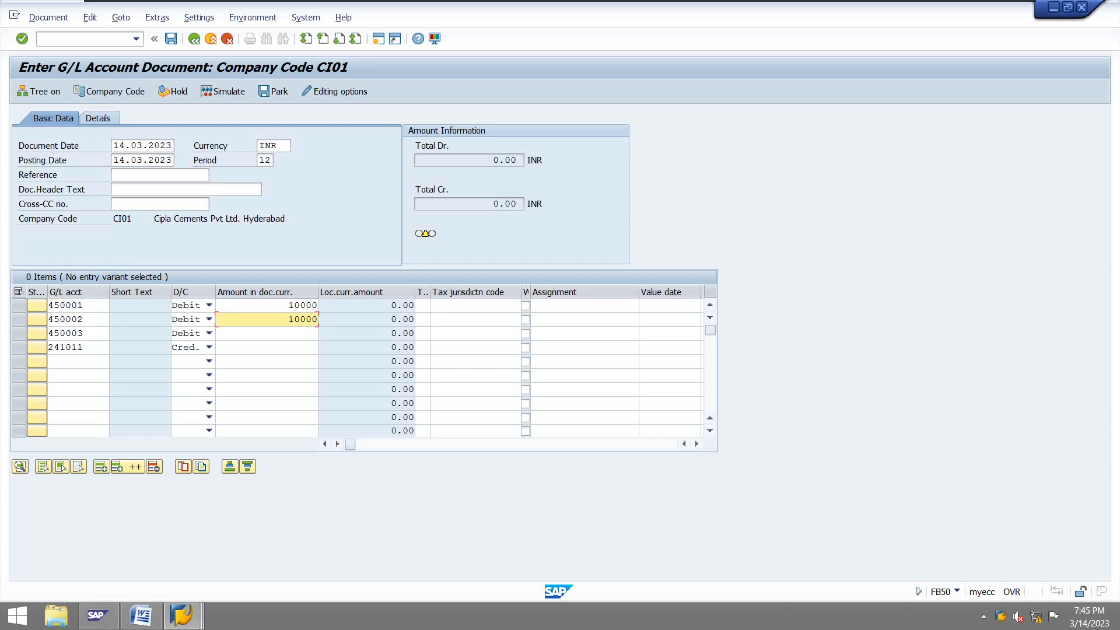
{"action": "left_click", "coordinate": [266, 333]}
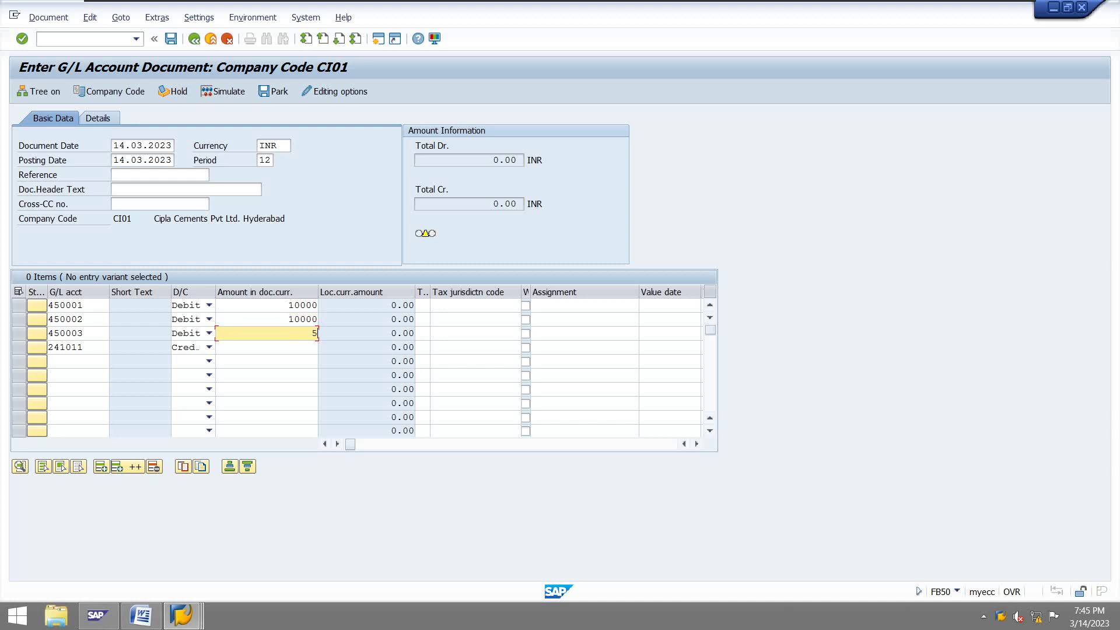
{"action": "key", "text": "BackSpace"}
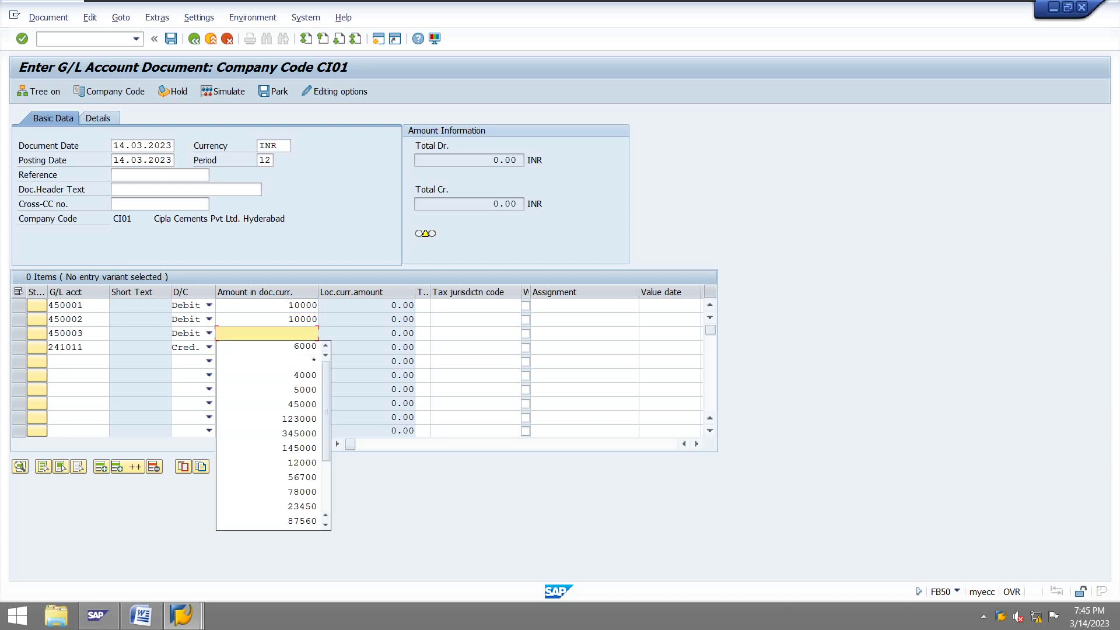
{"action": "type", "text": "3000"}
{"action": "key", "text": "BackSpace"}
{"action": "key", "text": "BackSpace"}
{"action": "type", "text": "2"}
{"action": "key", "text": "BackSpace"}
{"action": "key", "text": "BackSpace"}
{"action": "key", "text": "BackSpace"}
{"action": "type", "text": "2000"}
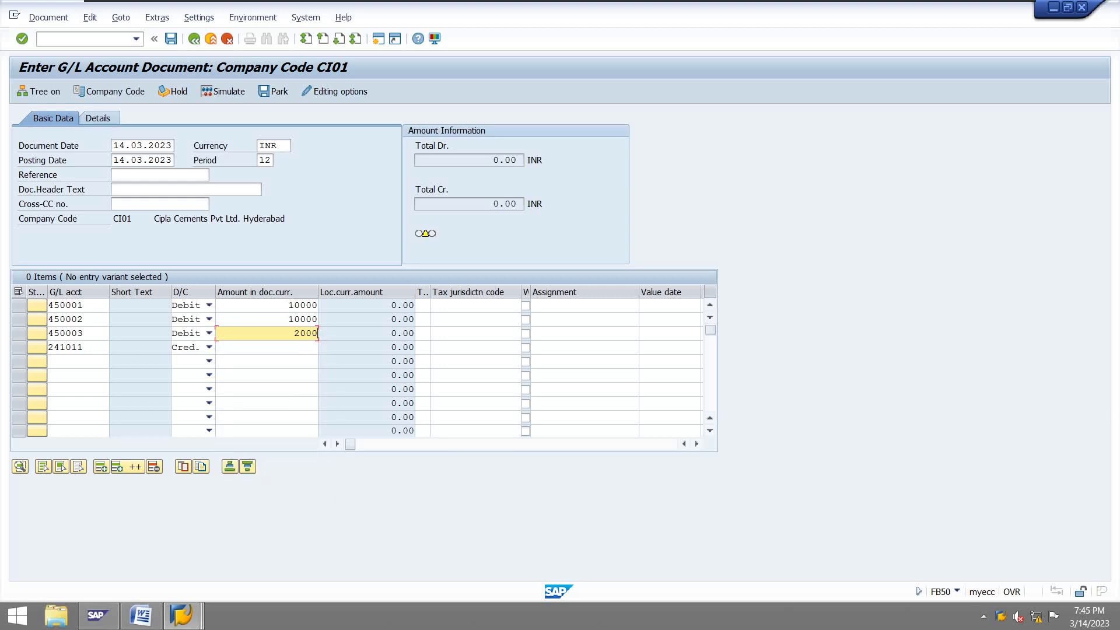
Step: Enter * as the document currency amount of the fourth line item and check the entries
{"action": "key", "text": "Down"}
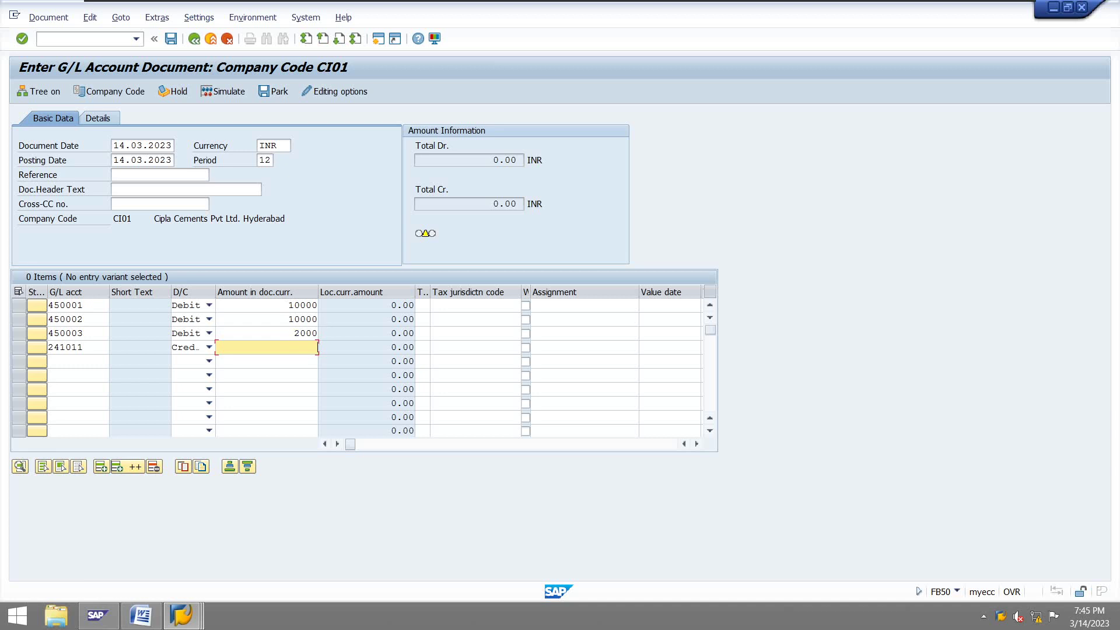
{"action": "type", "text": "*"}
{"action": "key", "text": "Return"}
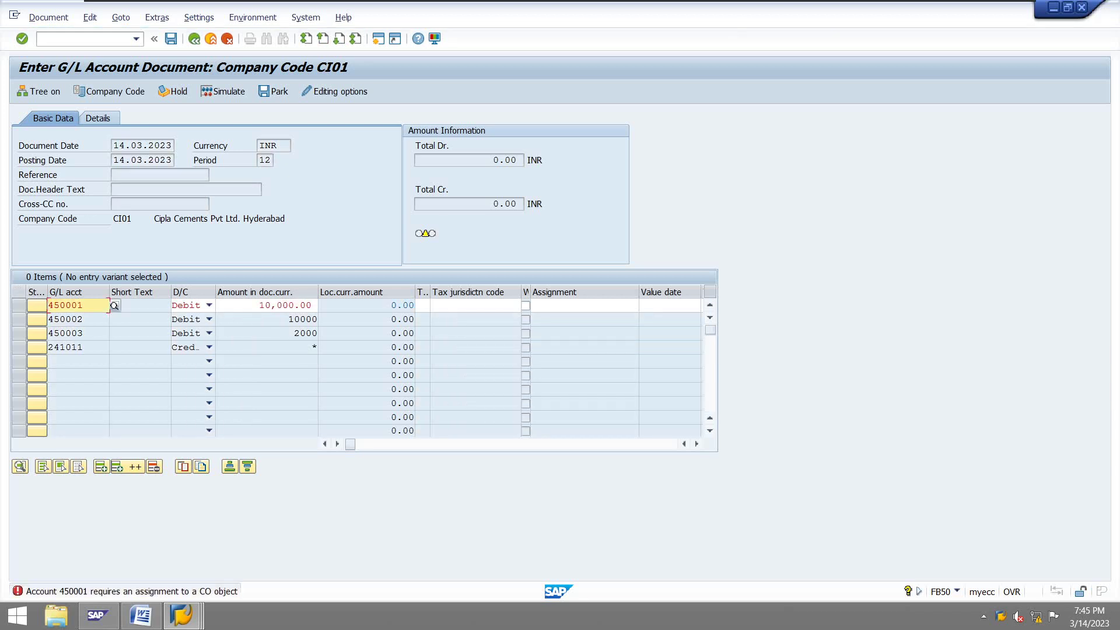
Step: Assign the first line item to the Marketing Advertisement internal order and validate the entry
{"action": "left_click", "coordinate": [697, 444]}
{"action": "left_click", "coordinate": [697, 444]}
{"action": "left_click", "coordinate": [697, 444]}
{"action": "left_click", "coordinate": [697, 444]}
{"action": "left_click", "coordinate": [696, 444]}
{"action": "left_click", "coordinate": [696, 444]}
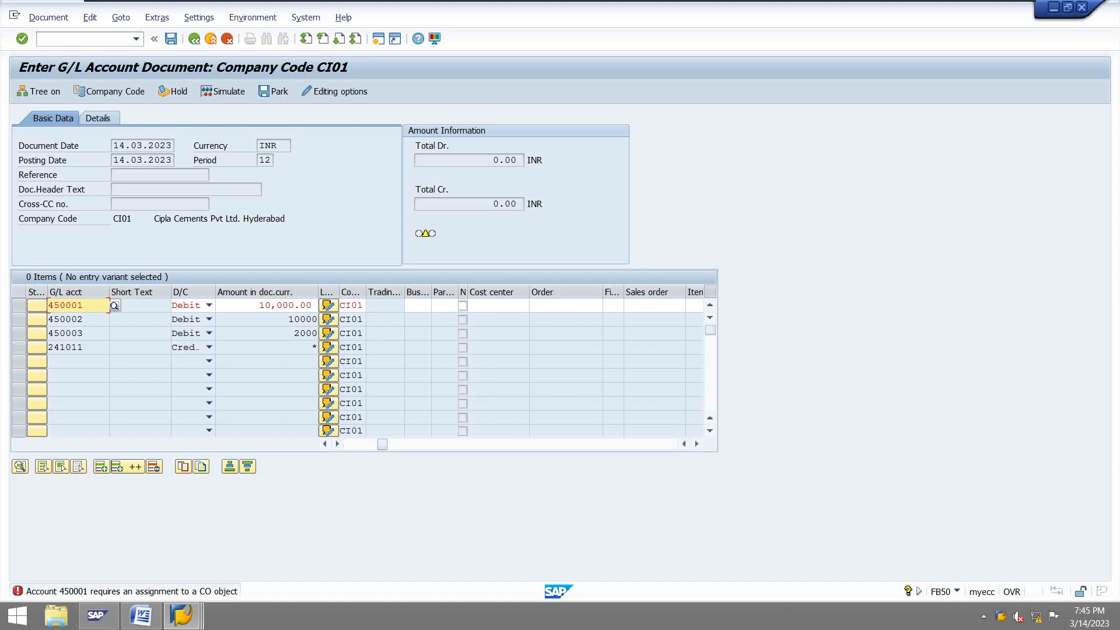
{"action": "left_click", "coordinate": [565, 305]}
{"action": "type", "text": "3"}
{"action": "key", "text": "Down"}
{"action": "key", "text": "Return"}
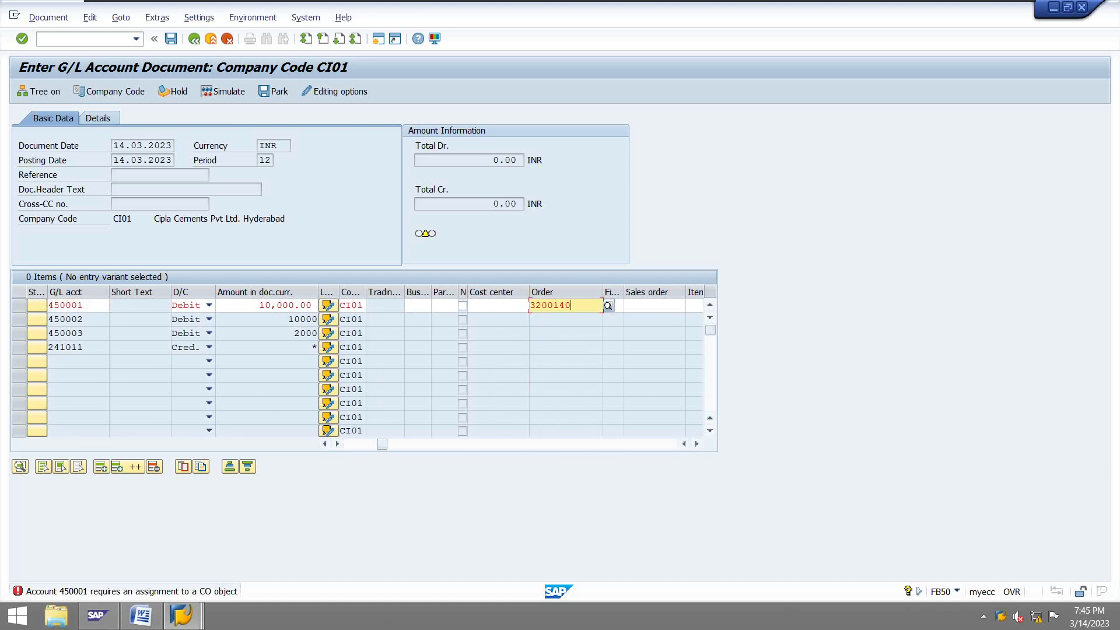
{"action": "key", "text": "BackSpace"}
{"action": "key", "text": "BackSpace"}
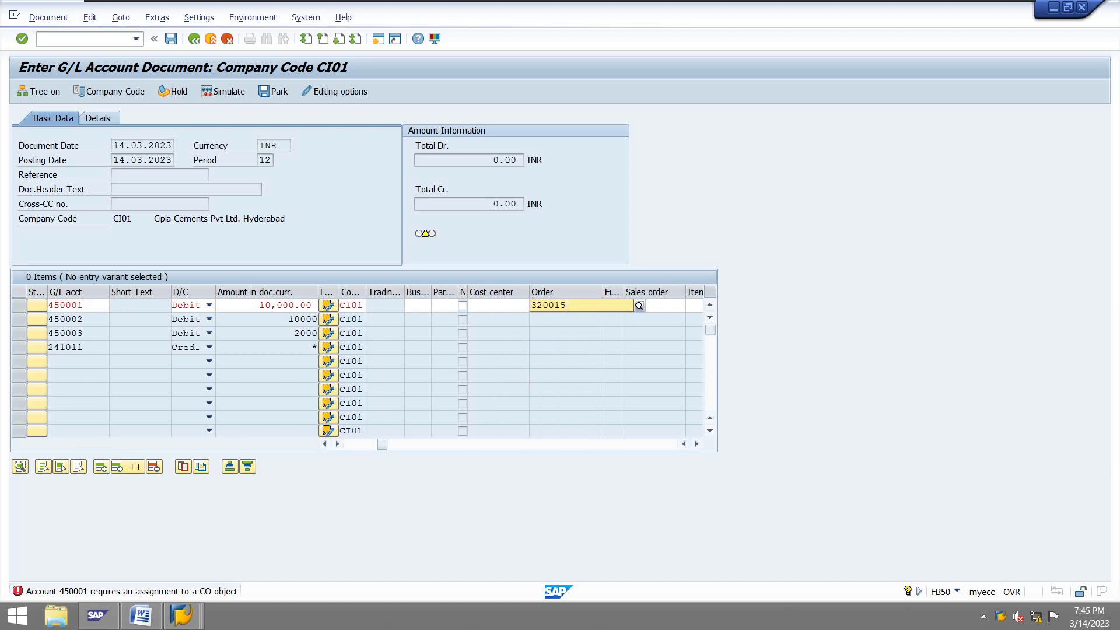
{"action": "type", "text": "60"}
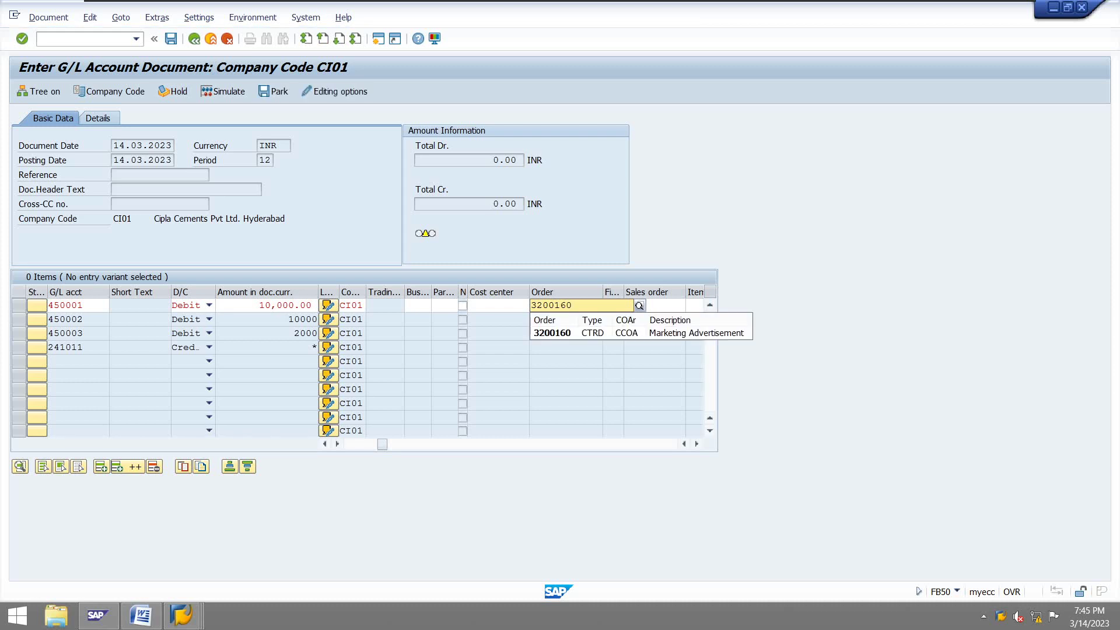
{"action": "key", "text": "Return"}
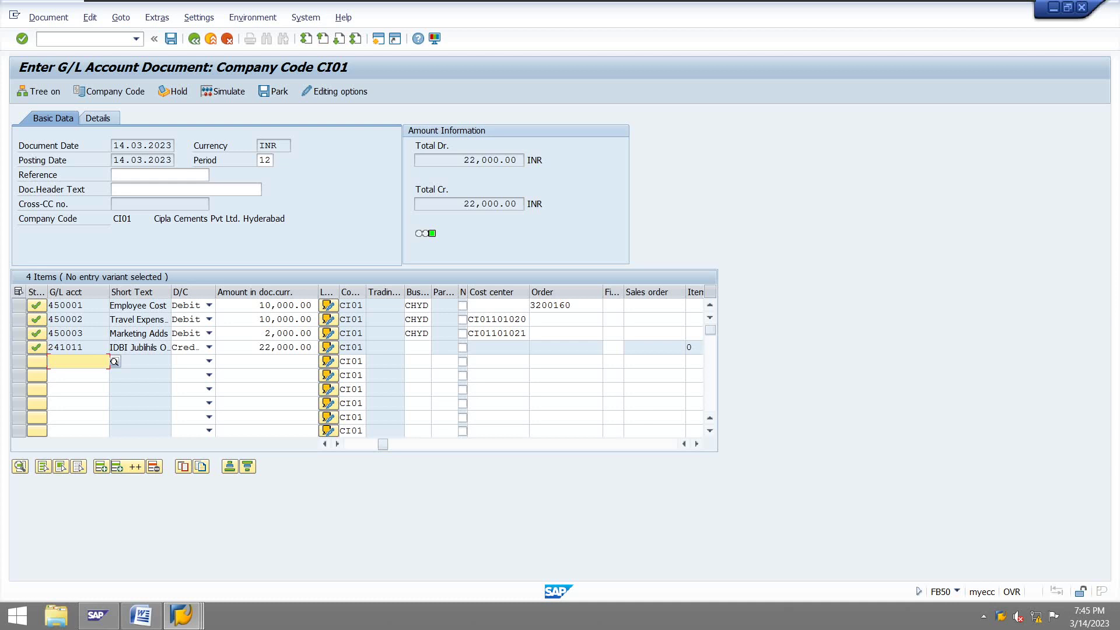
Step: Assign the second and third line items to the same Marketing Advertisement order
{"action": "left_click", "coordinate": [549, 319]}
{"action": "key", "text": "space"}
{"action": "key", "text": "Down"}
{"action": "key", "text": "Return"}
{"action": "left_click", "coordinate": [549, 333]}
{"action": "key", "text": "Down"}
{"action": "key", "text": "Return"}
Step: Accept the profit center notices for the line items and post the G/L document
{"action": "key", "text": "Return"}
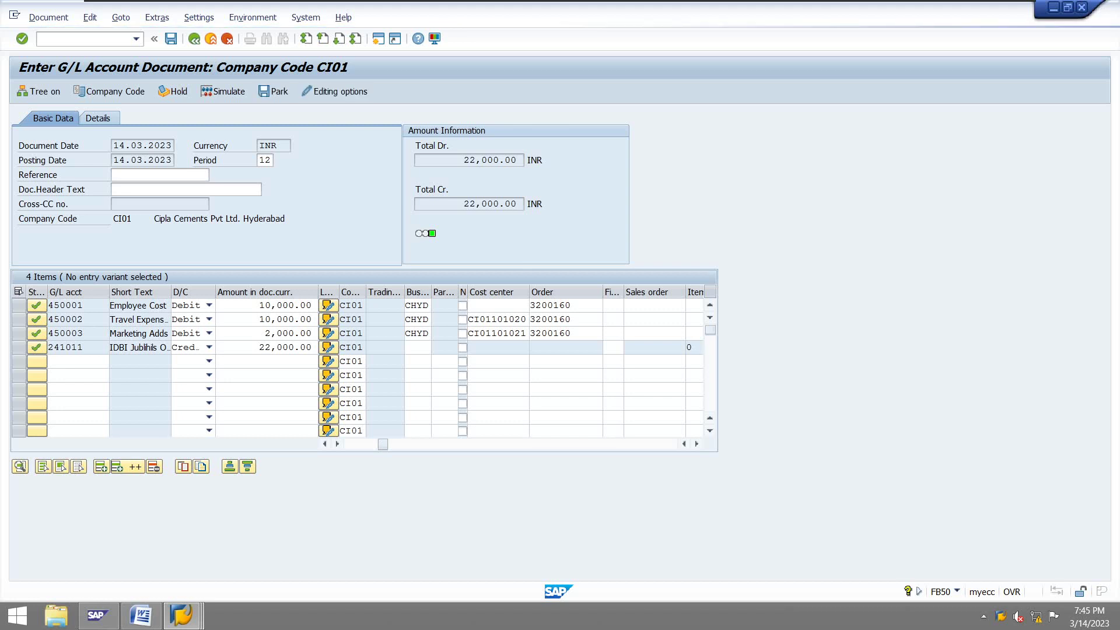
{"action": "key", "text": "Return"}
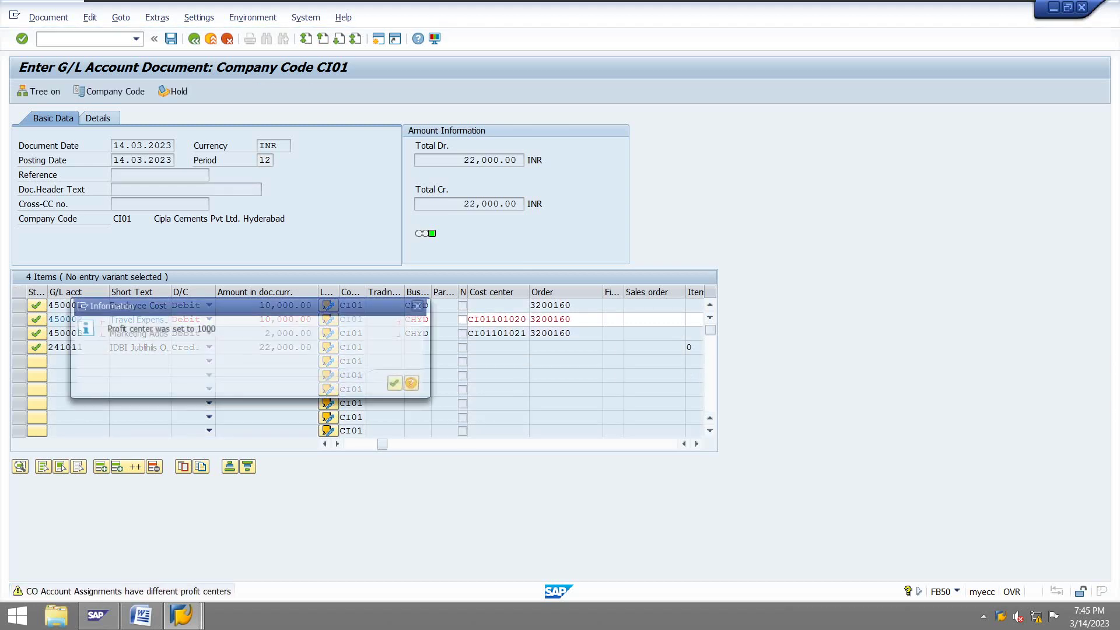
{"action": "key", "text": "Return"}
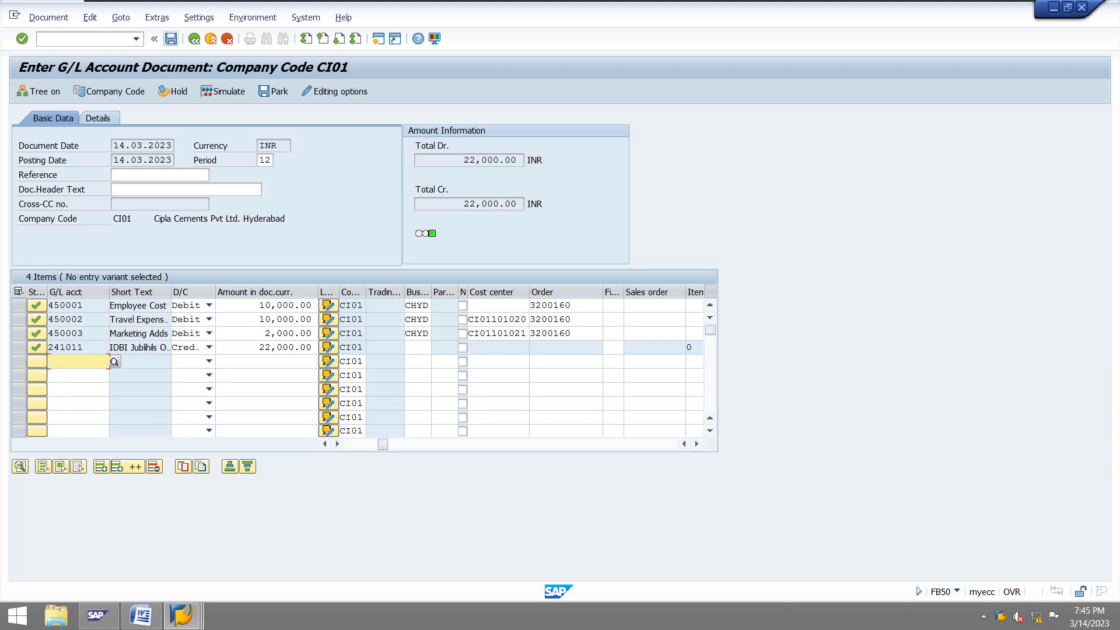
{"action": "left_click", "coordinate": [171, 38]}
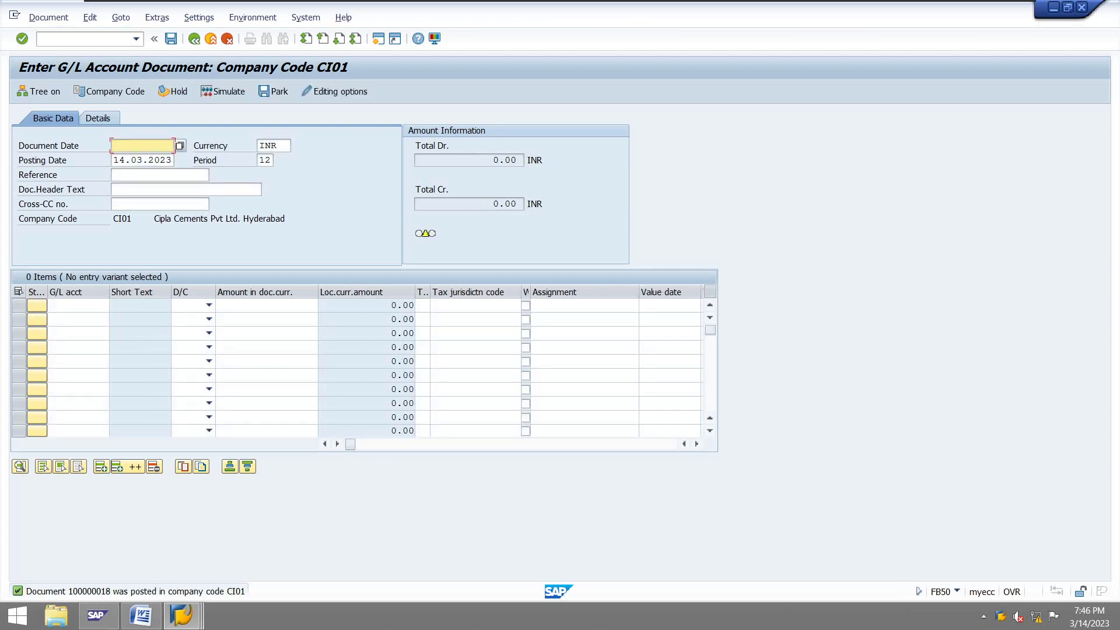
Step: Switch to the Create Internal Order session and open the Marketing Advertisement order's master data for changing
{"action": "mouse_move", "coordinate": [182, 616]}
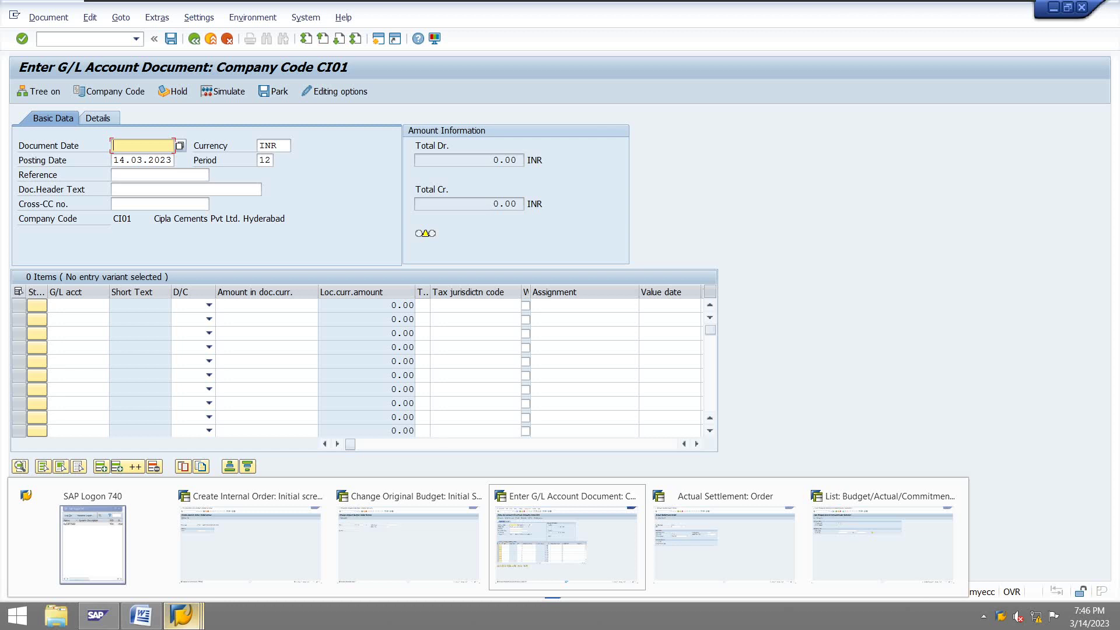
{"action": "left_click", "coordinate": [251, 531]}
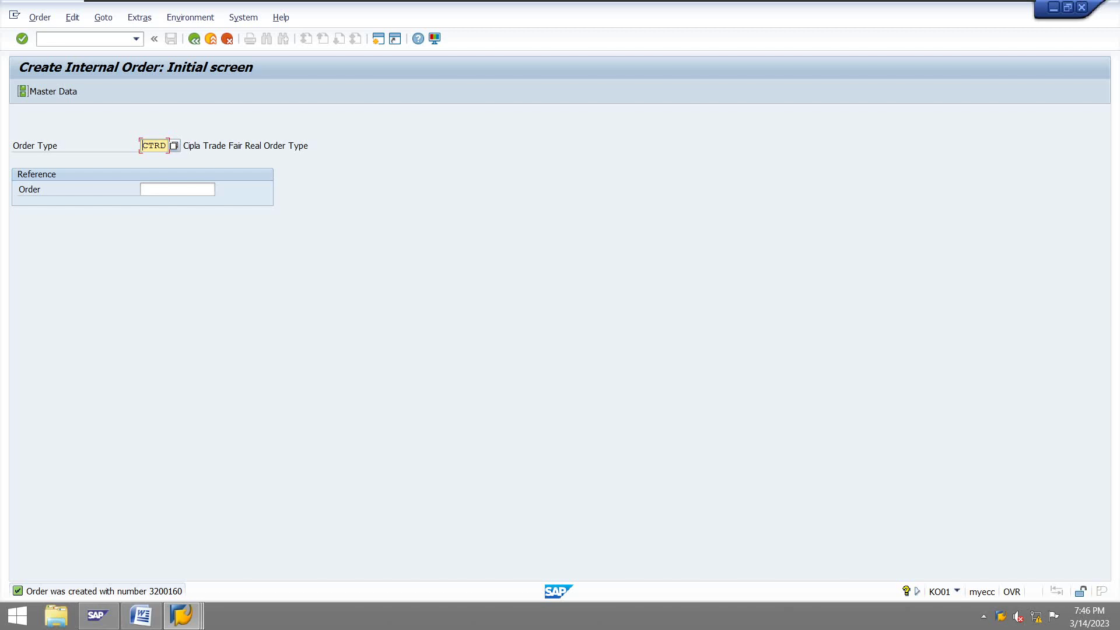
{"action": "key", "text": "alt"}
{"action": "key", "text": "Down"}
{"action": "key", "text": "Down"}
{"action": "key", "text": "Up"}
{"action": "key", "text": "Return"}
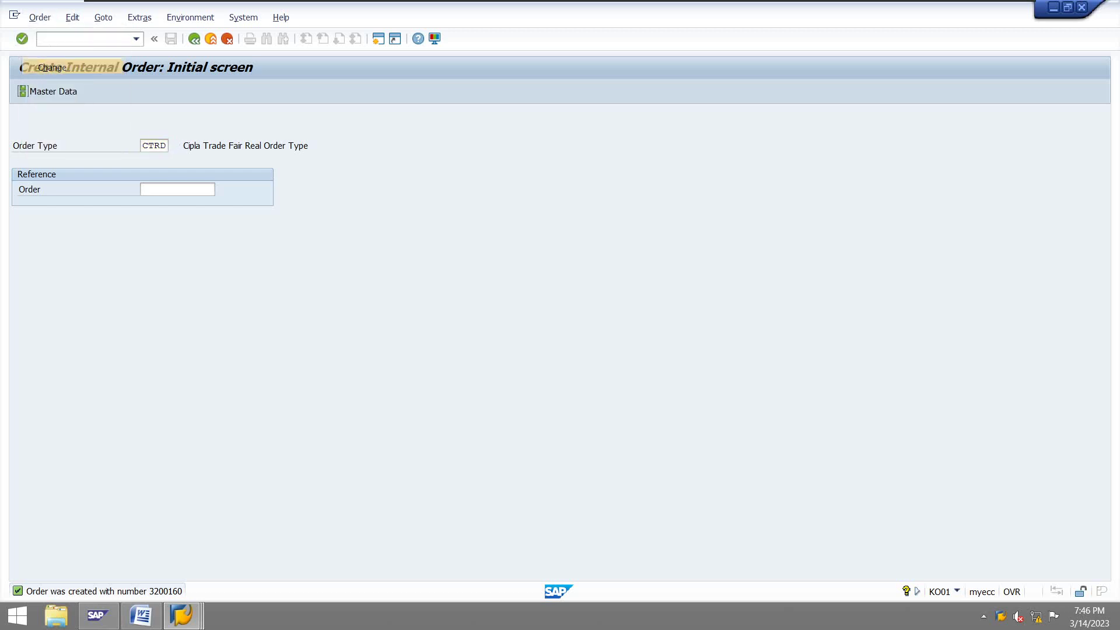
{"action": "key", "text": "Return"}
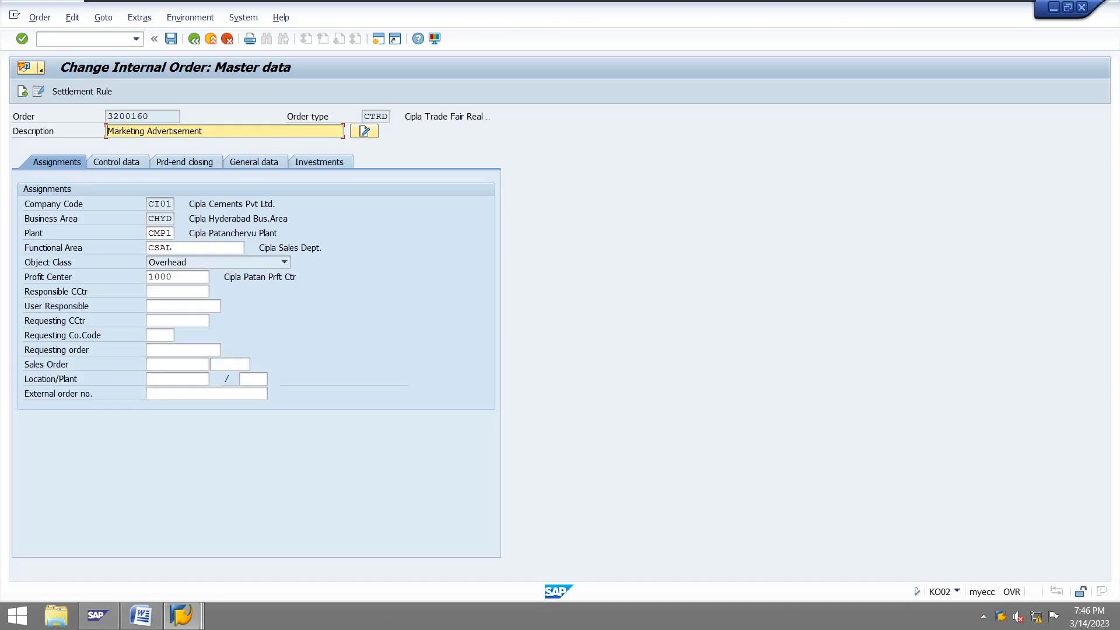
Step: Create a settlement rule for the order with category G/L and the settlement G/L account as receiver, and save it
{"action": "left_click", "coordinate": [86, 91]}
{"action": "key", "text": "space"}
{"action": "key", "text": "Down"}
{"action": "key", "text": "Return"}
{"action": "key", "text": "Tab"}
{"action": "key", "text": "space"}
{"action": "key", "text": "Down"}
{"action": "key", "text": "Return"}
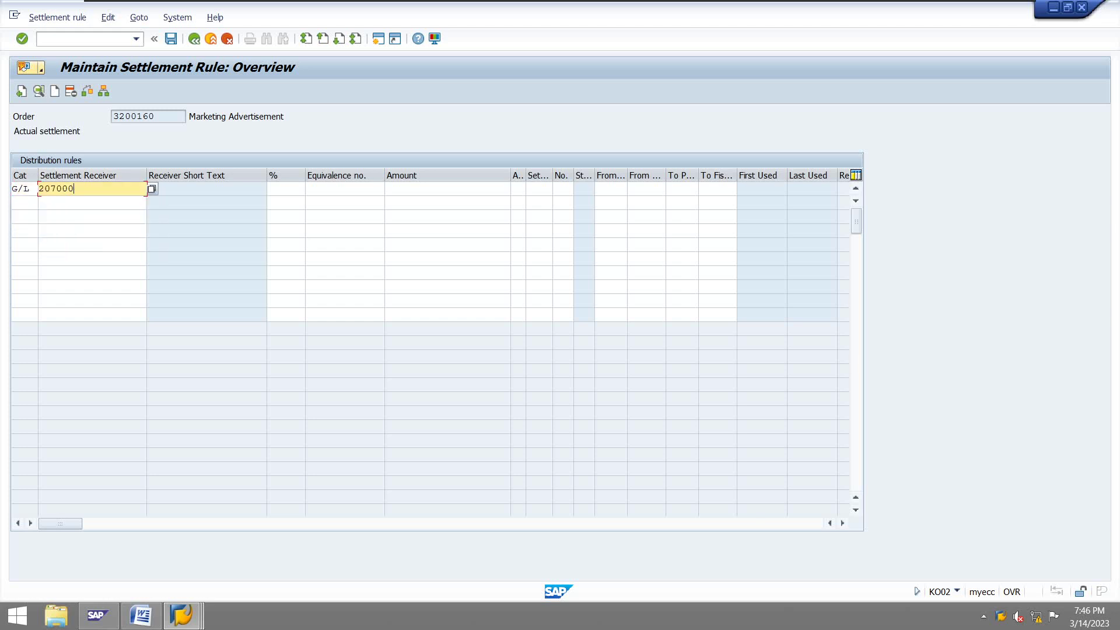
{"action": "key", "text": "Return"}
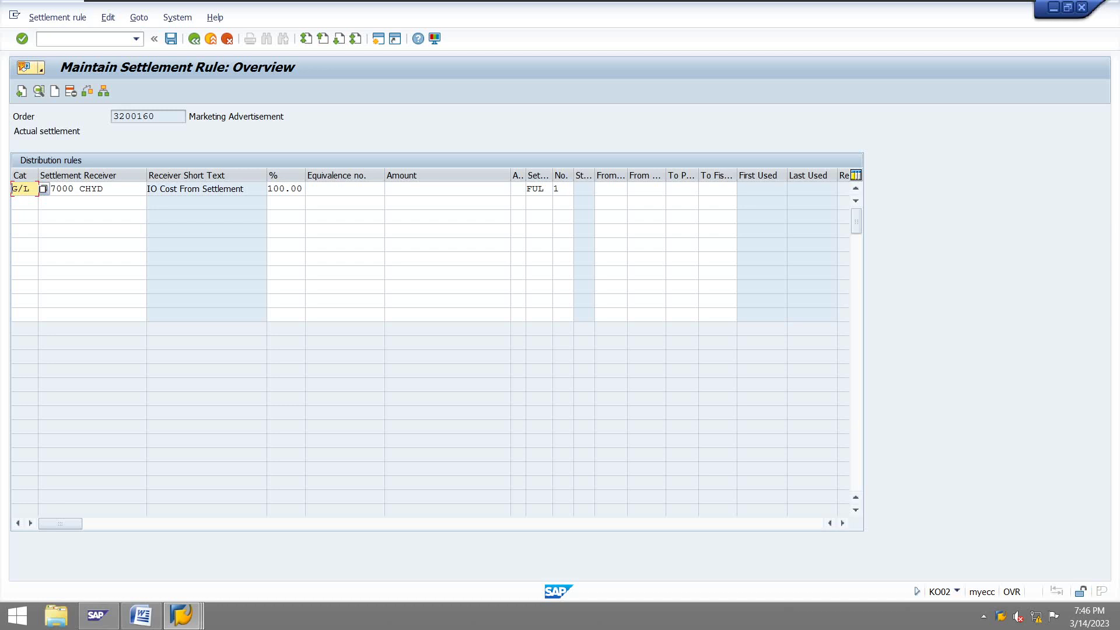
{"action": "key", "text": "ctrl+s"}
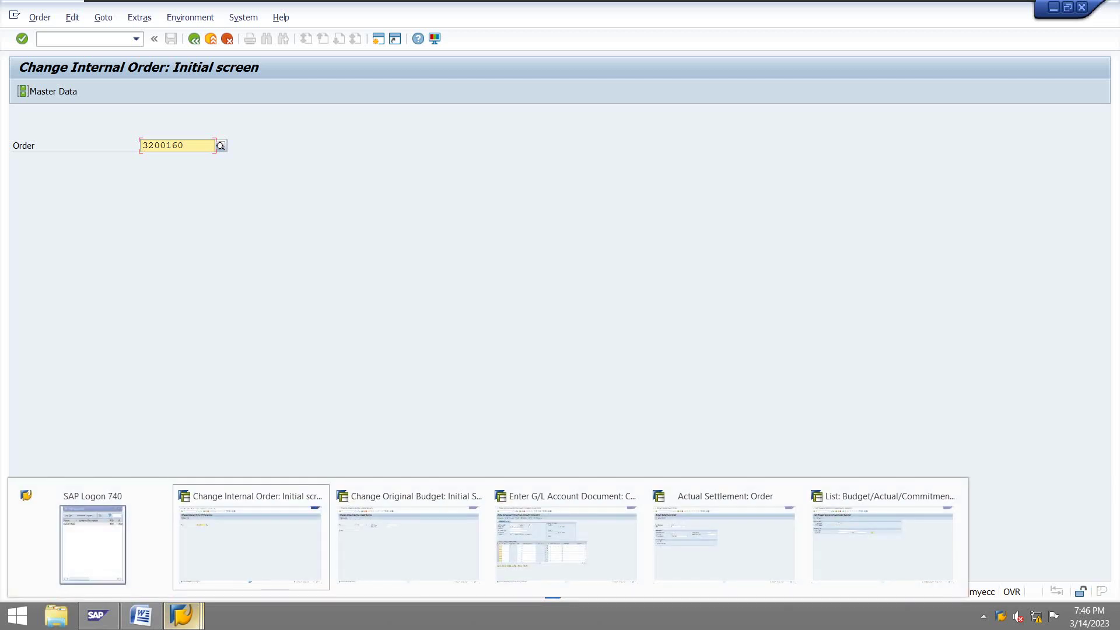
Step: Switch to the Actual Settlement session, enter the Marketing Advertisement order, execute a test run and return to the selection
{"action": "left_click", "coordinate": [723, 543]}
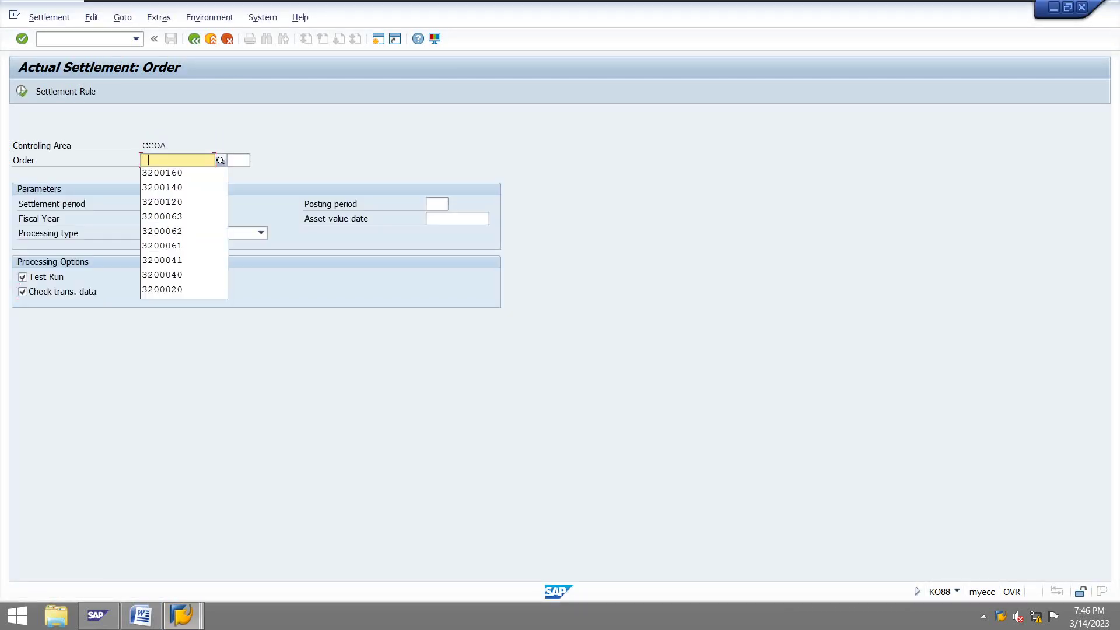
{"action": "type", "text": "3200160"}
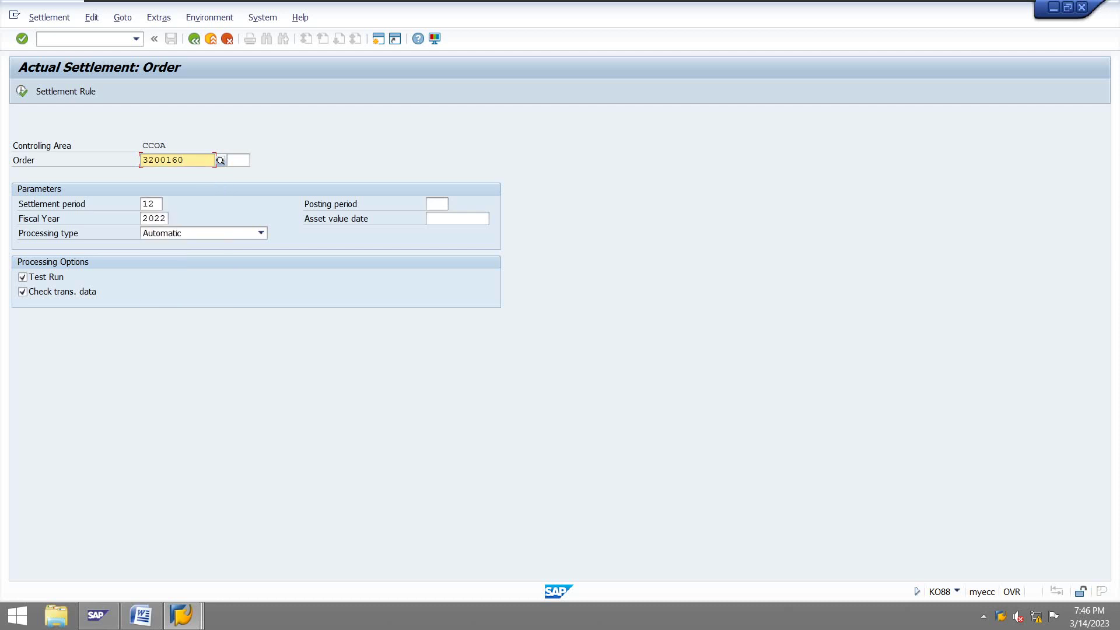
{"action": "left_click", "coordinate": [22, 91]}
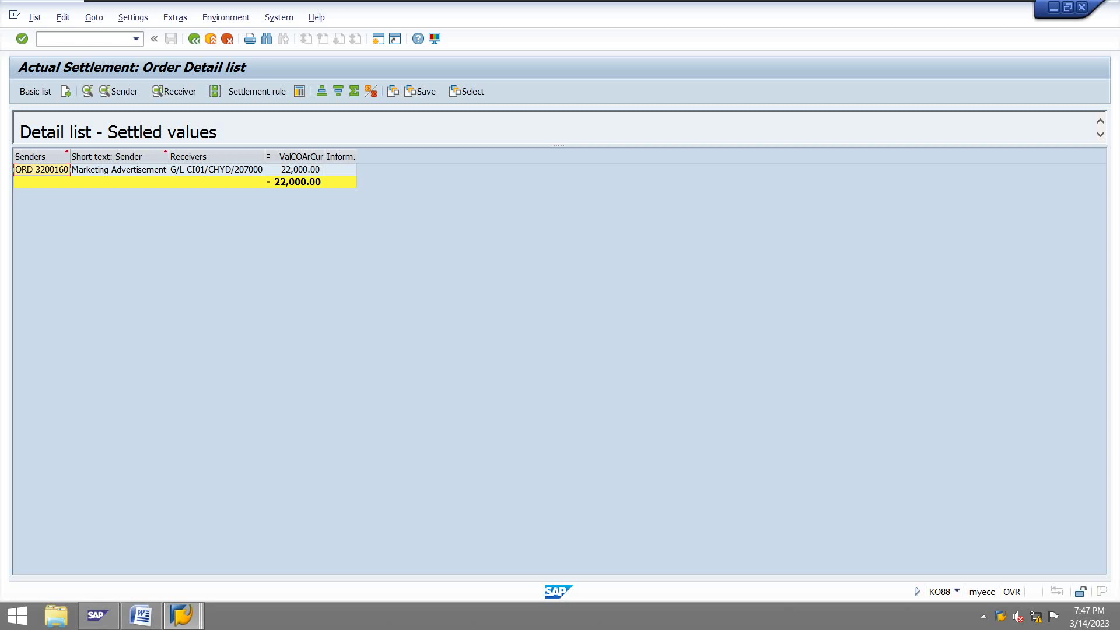
{"action": "left_click", "coordinate": [194, 38]}
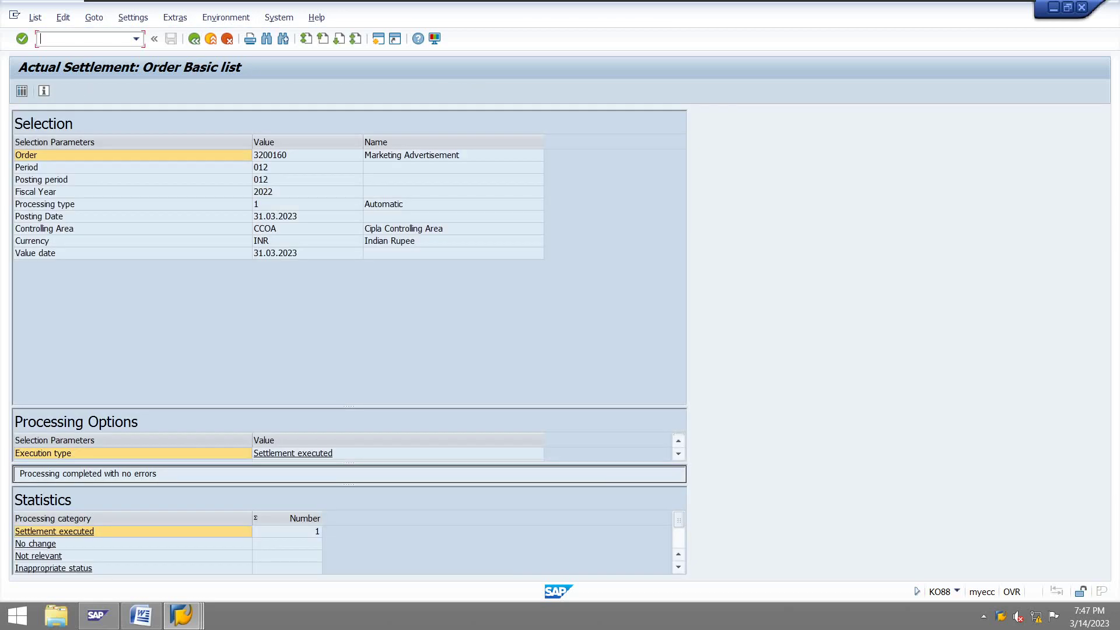
{"action": "key", "text": "F3"}
Step: Turn off Test Run and execute the actual settlement of the order
{"action": "left_click", "coordinate": [22, 277]}
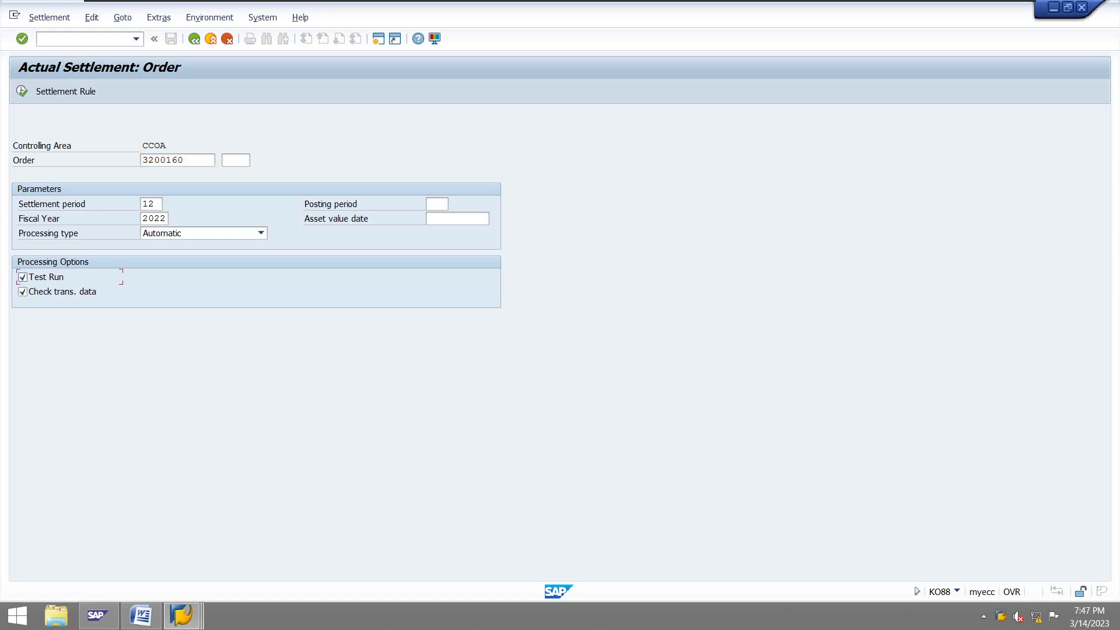
{"action": "left_click", "coordinate": [21, 91]}
{"action": "key", "text": "F8"}
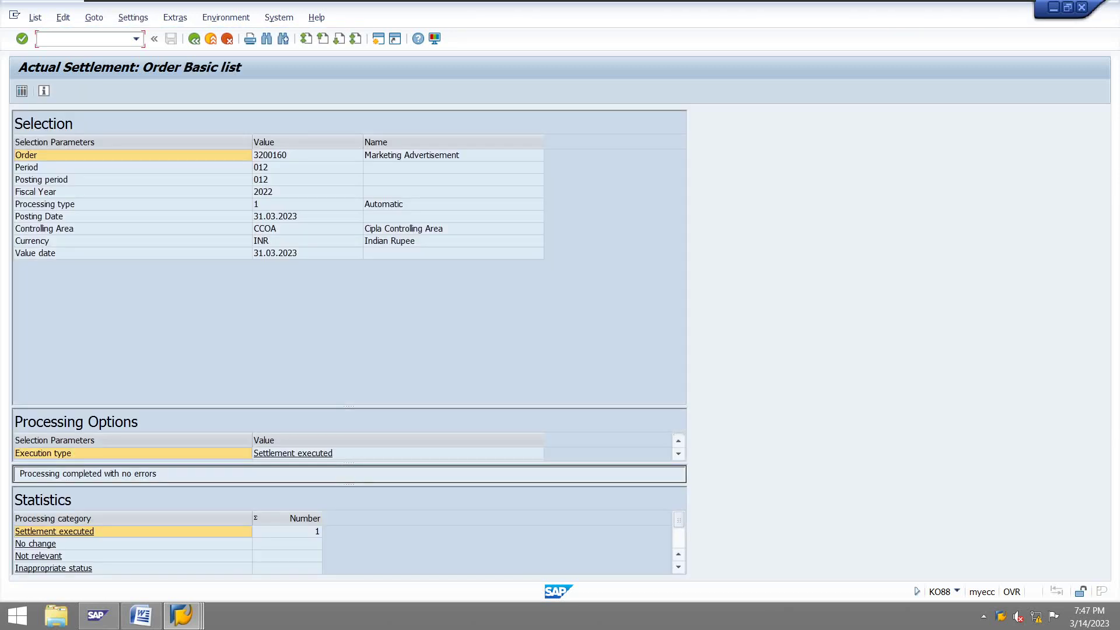
Step: Open the settlement's detail list, examine the accounting document it generated, and return to the detail list
{"action": "key", "text": "F5"}
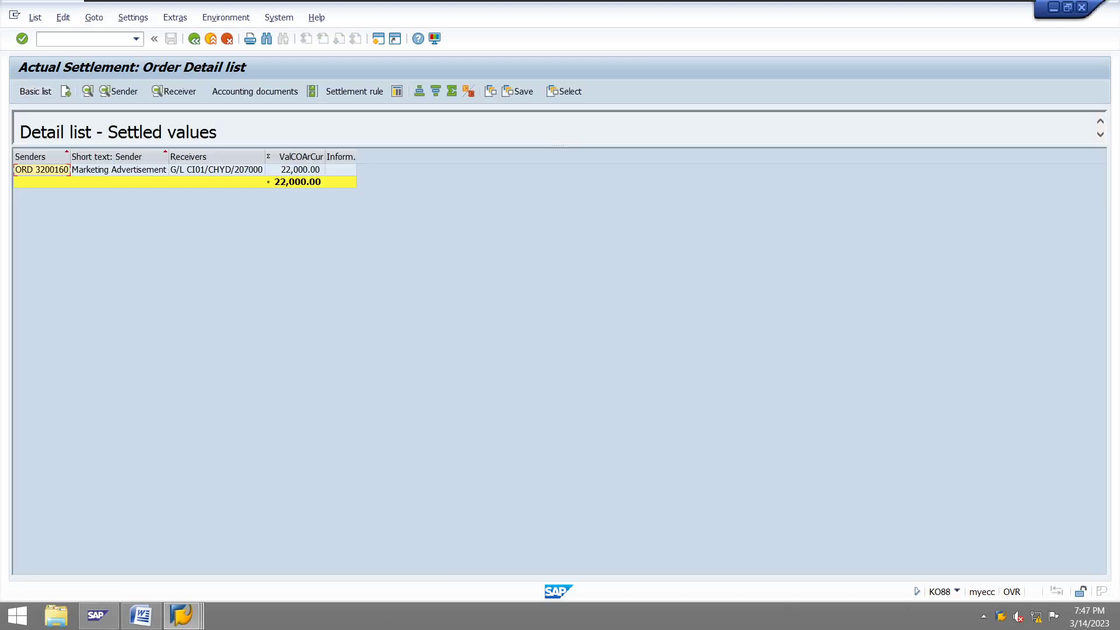
{"action": "left_click", "coordinate": [255, 91]}
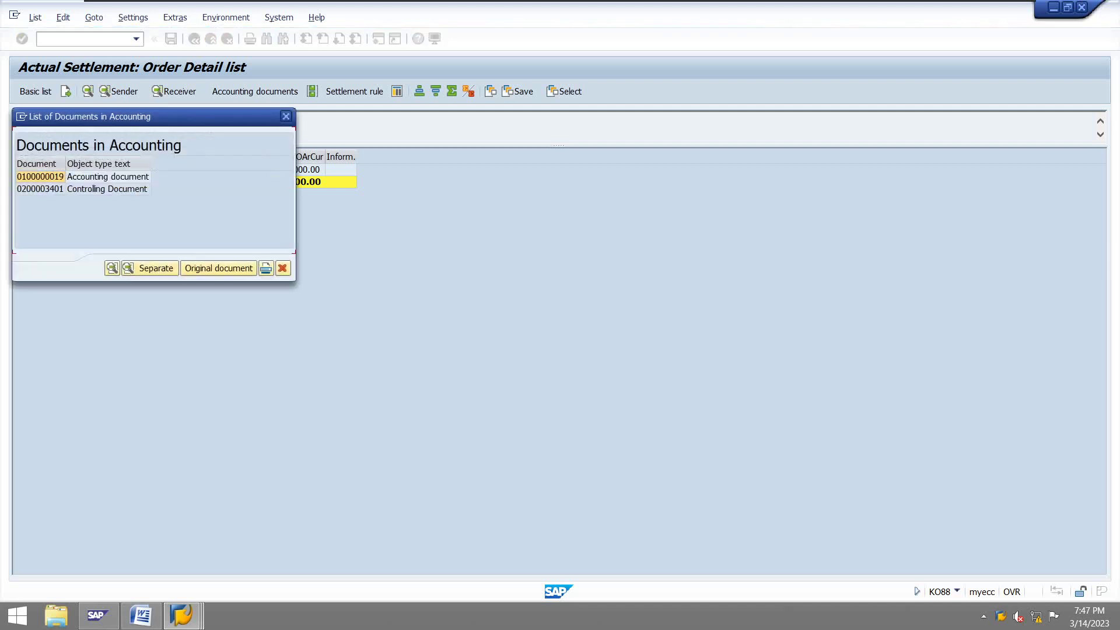
{"action": "double_click", "coordinate": [31, 176]}
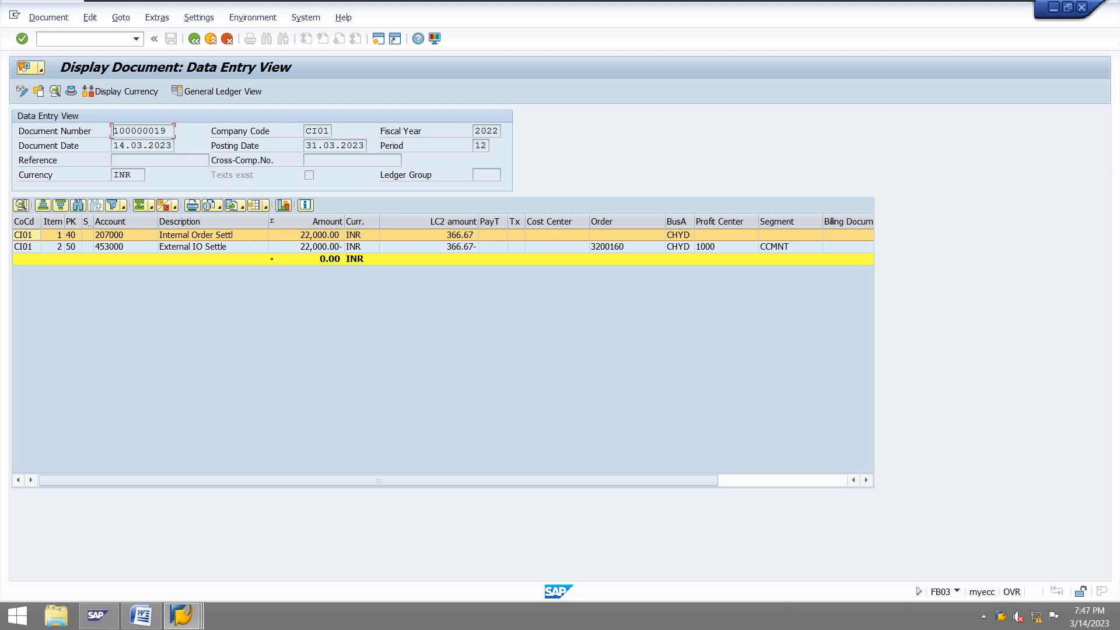
{"action": "left_click", "coordinate": [211, 38]}
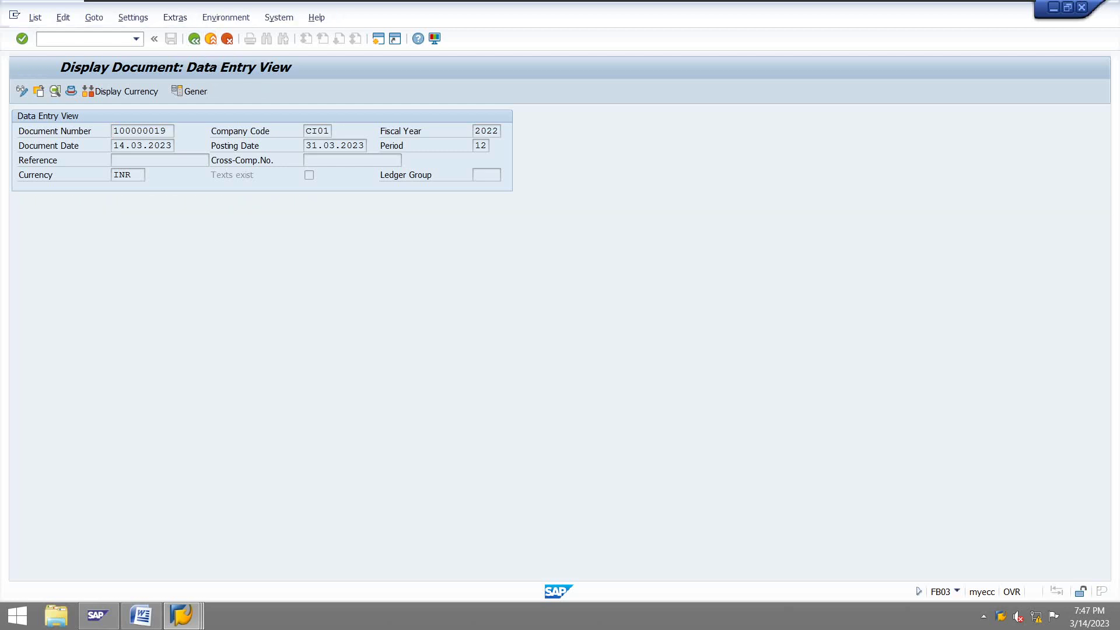
{"action": "key", "text": "Escape"}
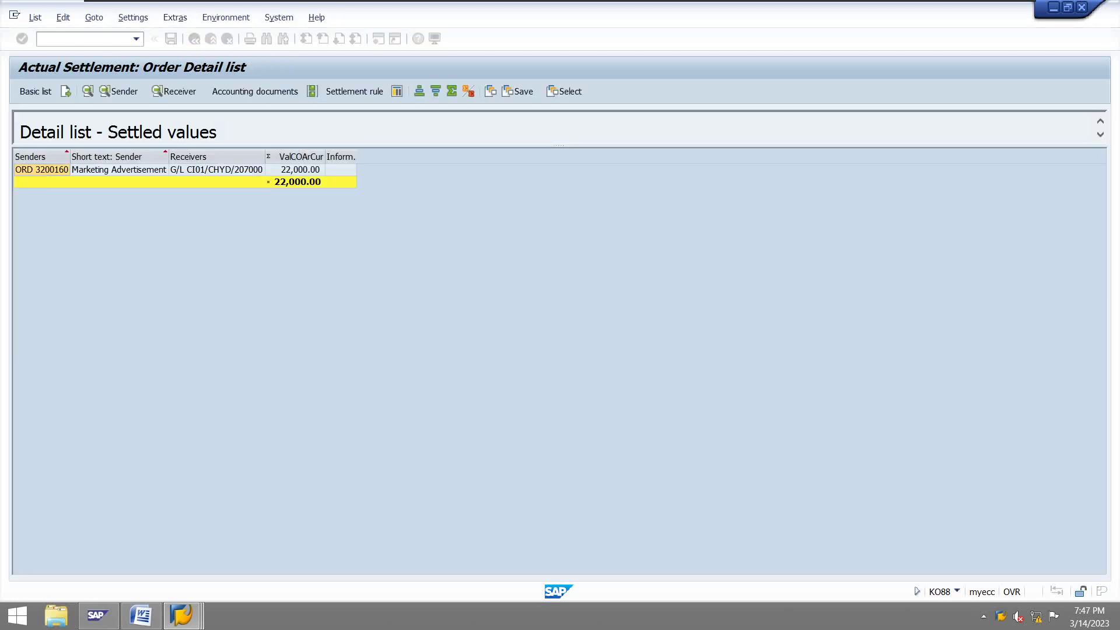
Step: Switch to the Budget/Actual/Commitments list session and enter the Marketing Advertisement order as the selection value
{"action": "mouse_move", "coordinate": [182, 616]}
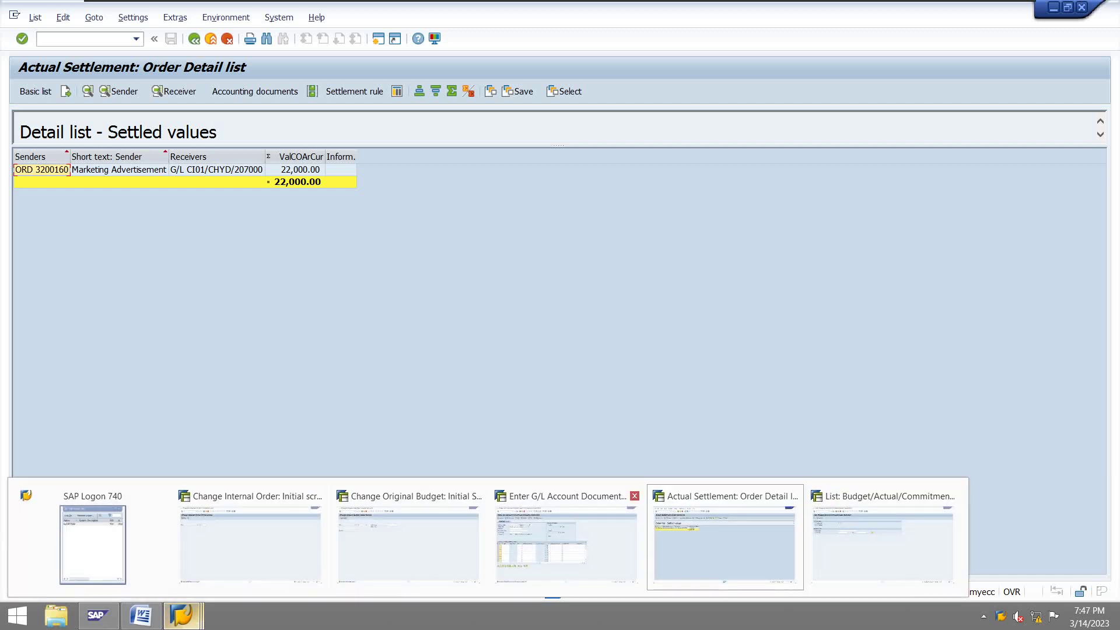
{"action": "left_click", "coordinate": [883, 540]}
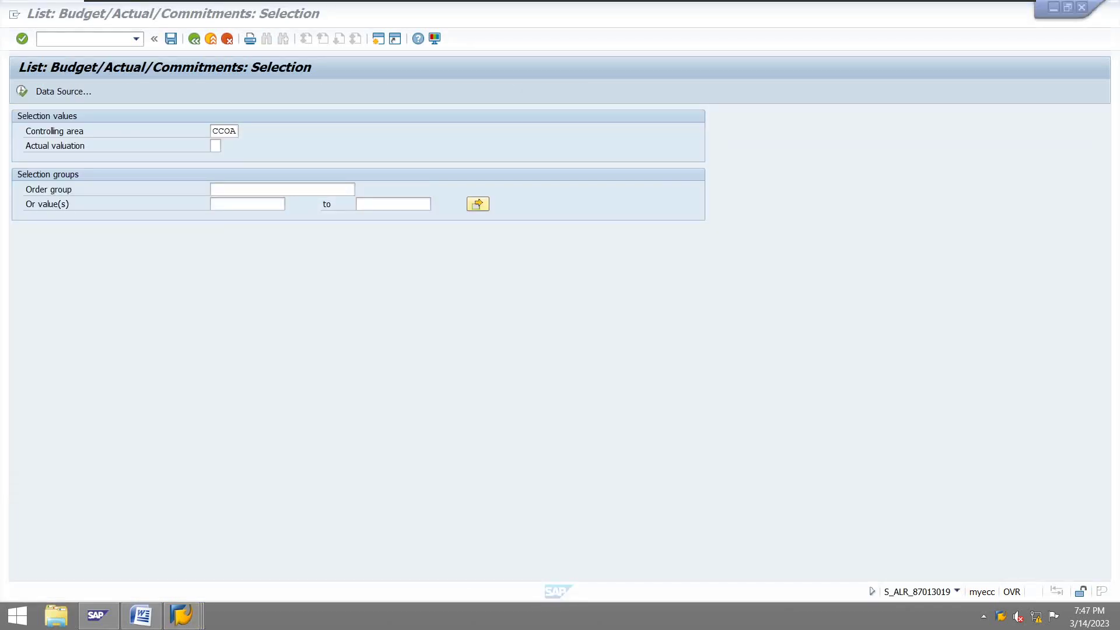
{"action": "left_click", "coordinate": [212, 189]}
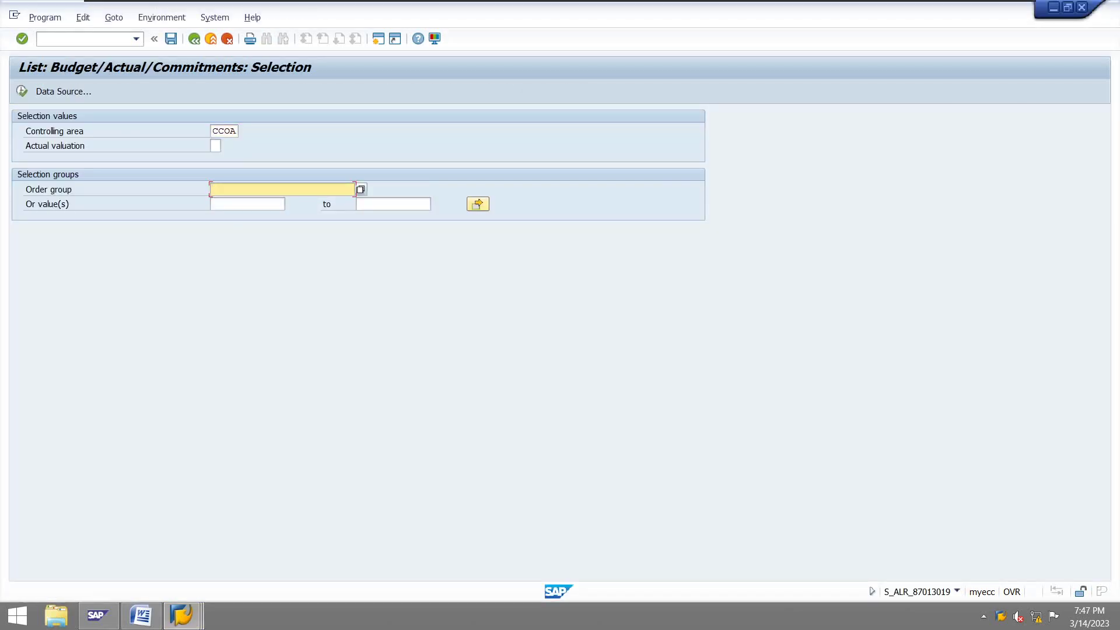
{"action": "left_click", "coordinate": [220, 204]}
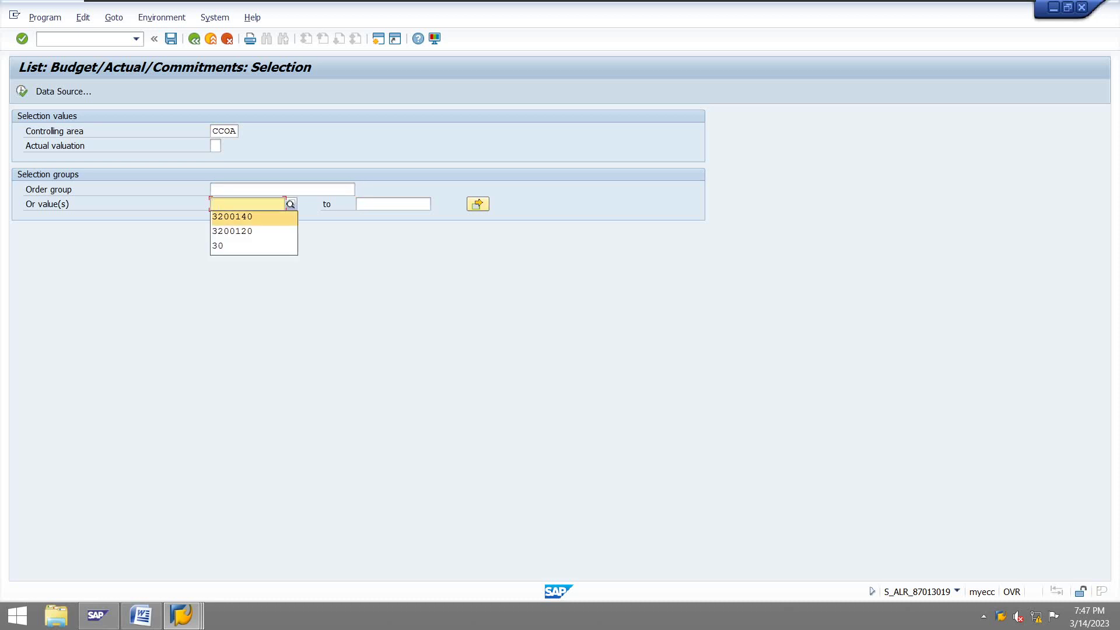
{"action": "left_click", "coordinate": [233, 217]}
{"action": "key", "text": "BackSpace"}
{"action": "key", "text": "BackSpace"}
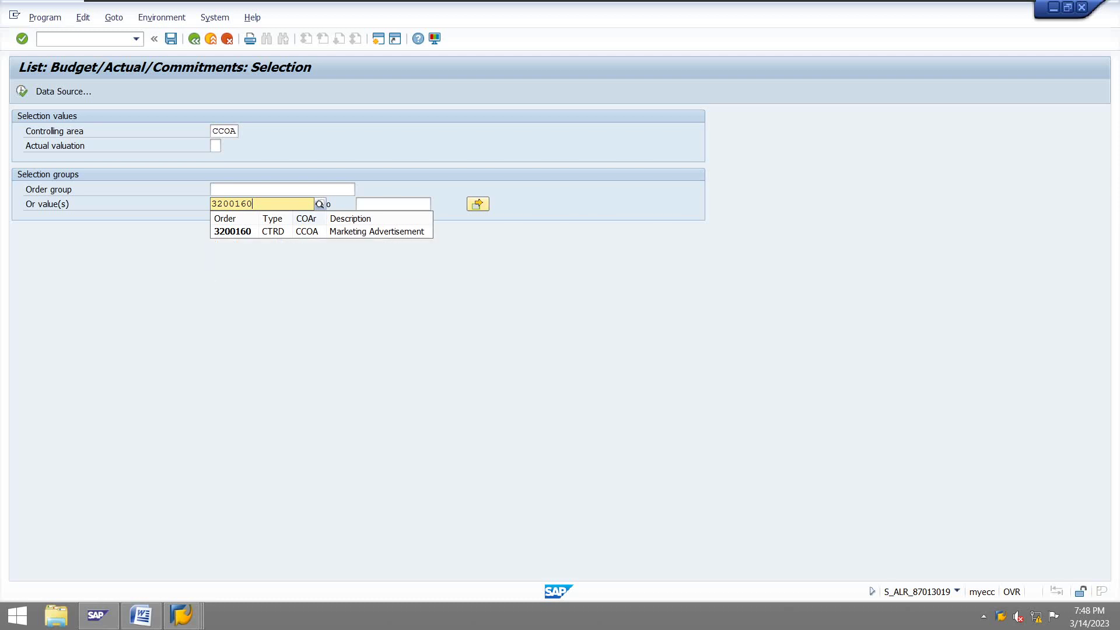
{"action": "key", "text": "Down"}
{"action": "key", "text": "Return"}
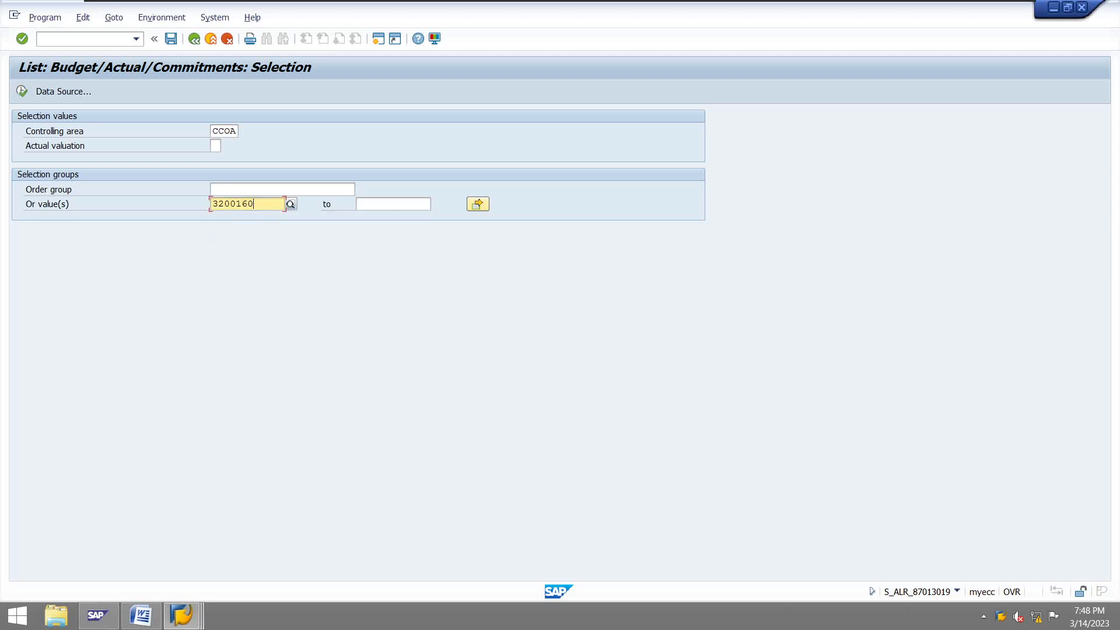
Step: Run the Budget/Actual/Commitments report for the order and compare its figures for fiscal years 2022 and 2023
{"action": "key", "text": "F8"}
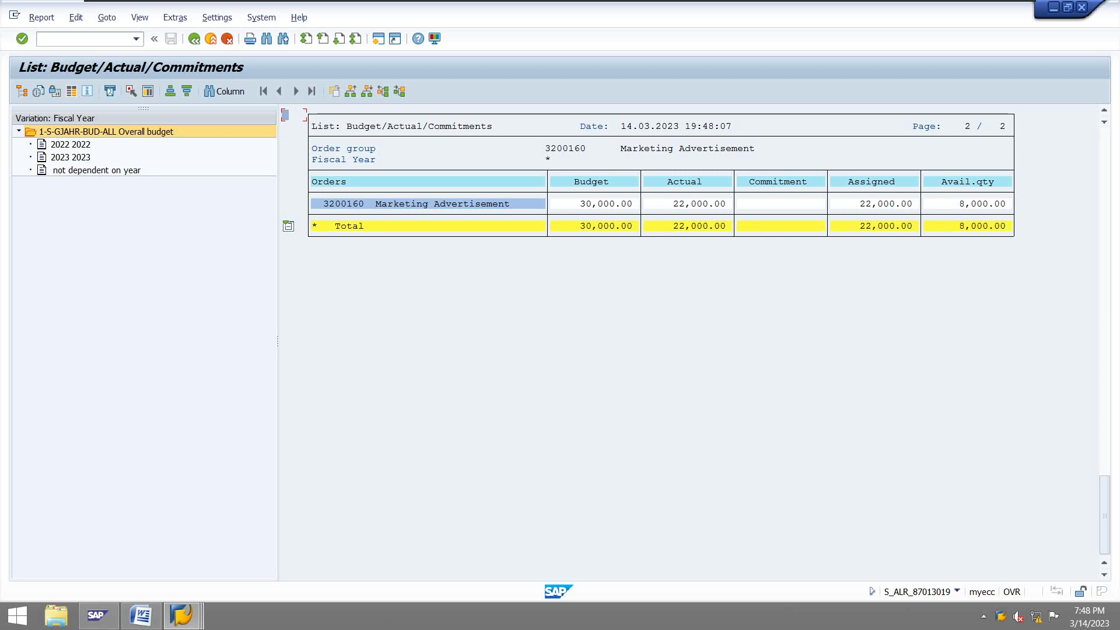
{"action": "left_click", "coordinate": [70, 144]}
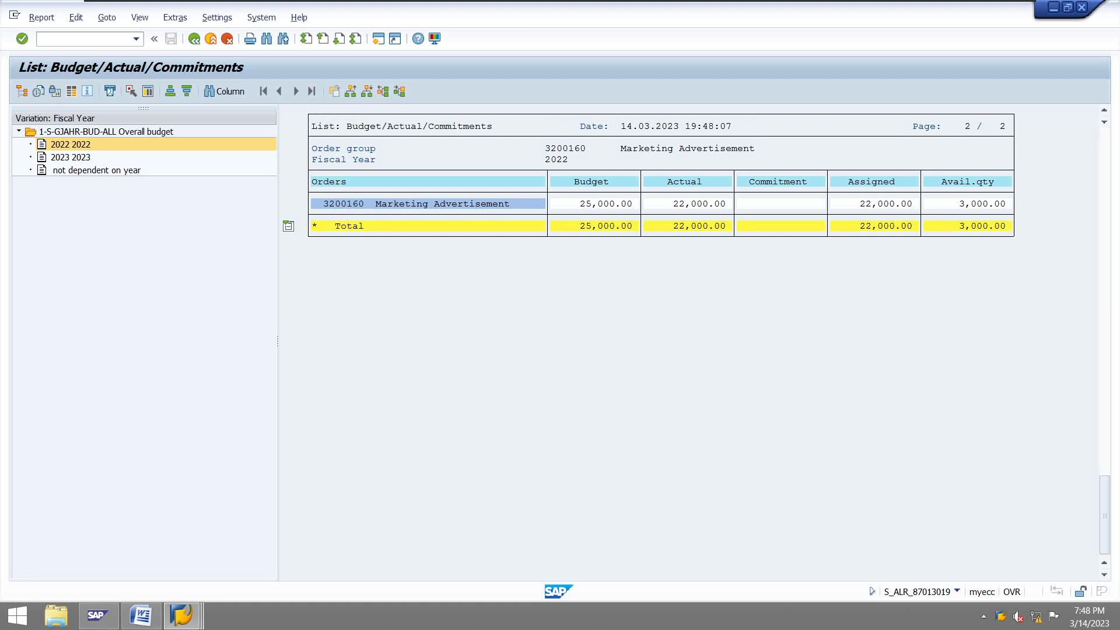
{"action": "left_click", "coordinate": [70, 157]}
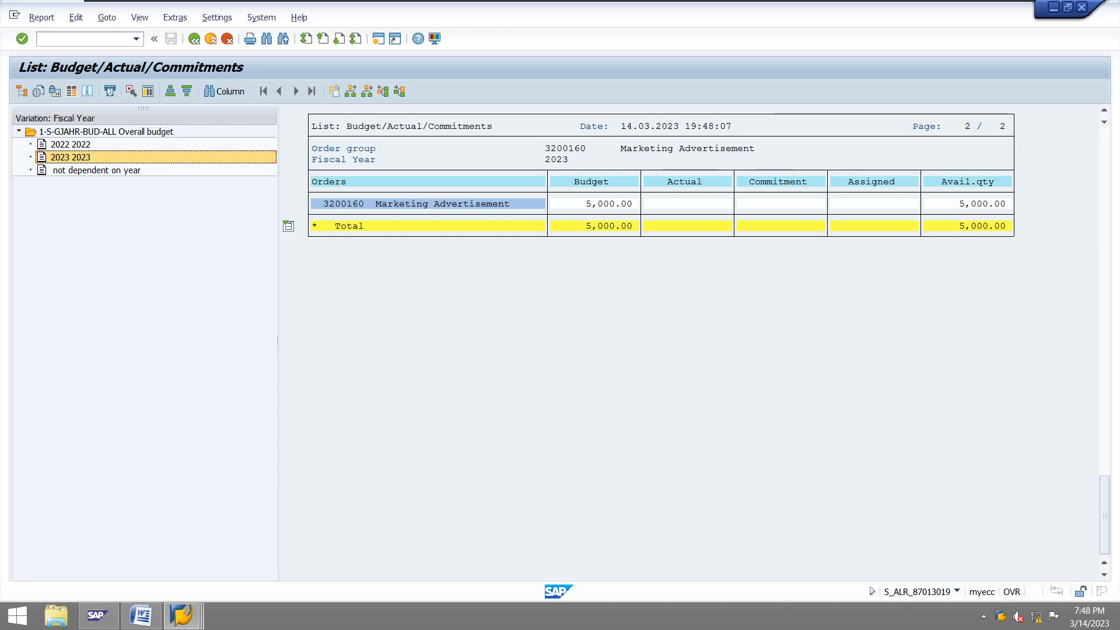
{"action": "left_click", "coordinate": [70, 144]}
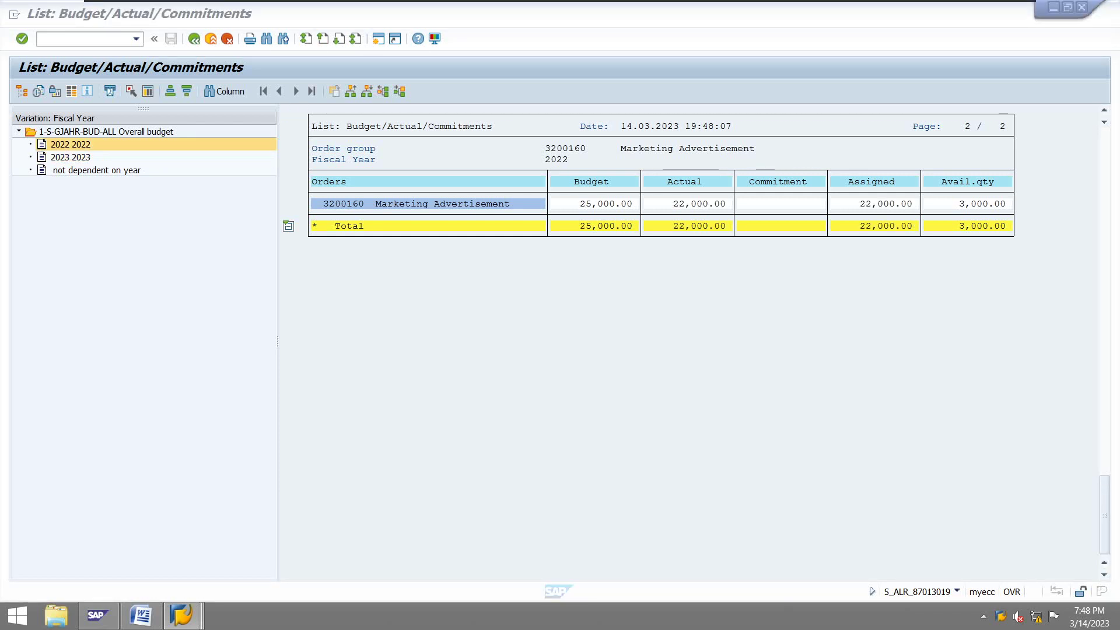
Step: Switch to the Change Internal Order session, open the Marketing Advertisement order and examine the total actual costs in its Cost Analysis
{"action": "mouse_move", "coordinate": [182, 615]}
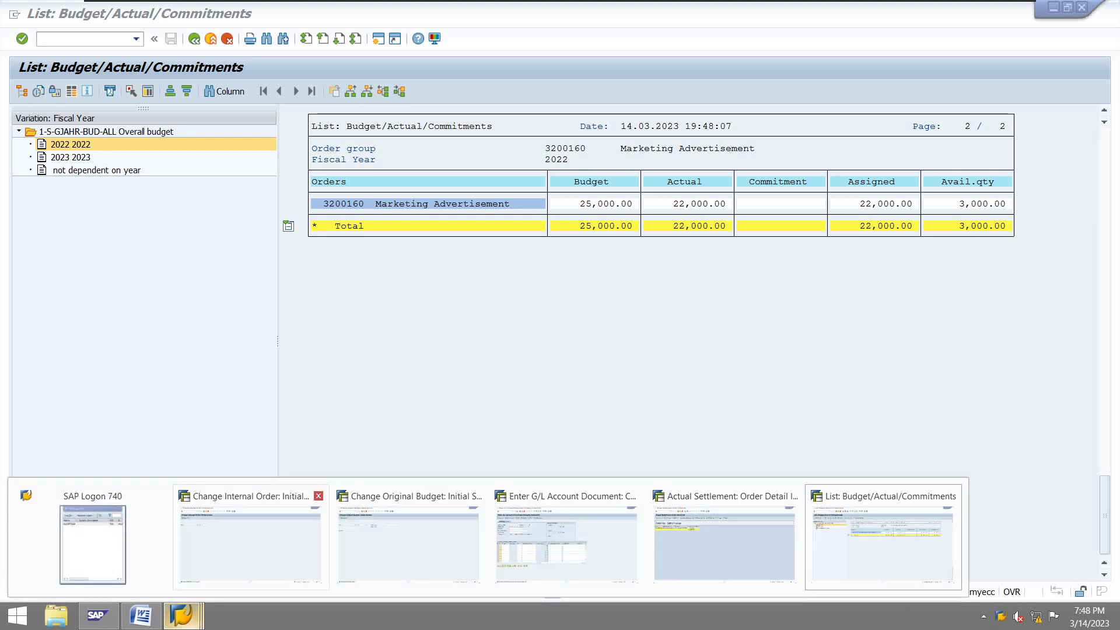
{"action": "left_click", "coordinate": [251, 543]}
{"action": "key", "text": "Return"}
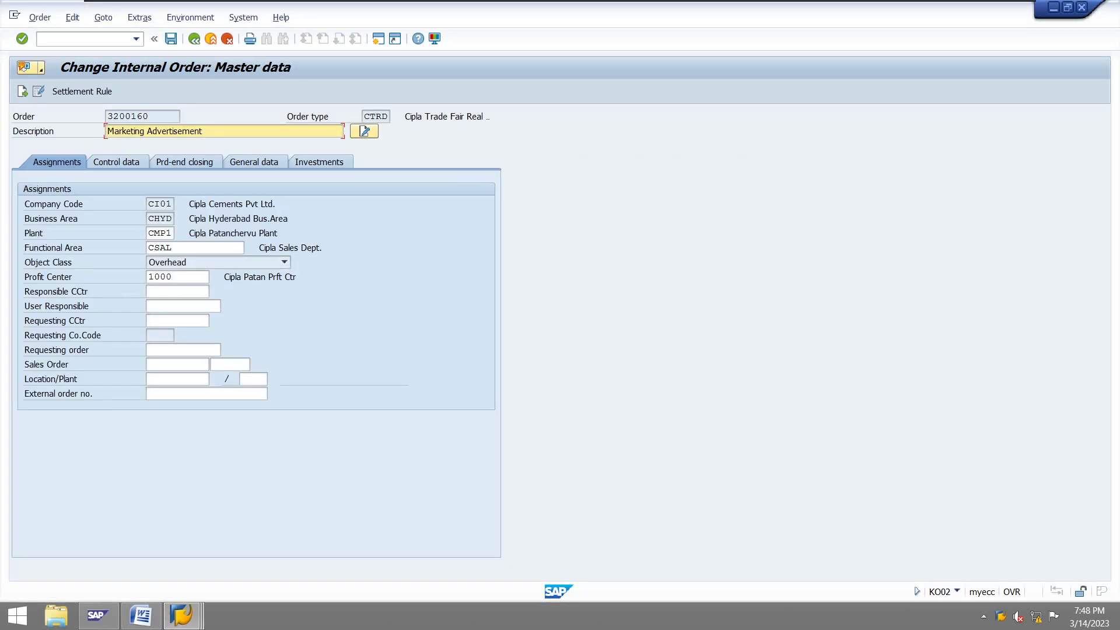
{"action": "left_click", "coordinate": [138, 17]}
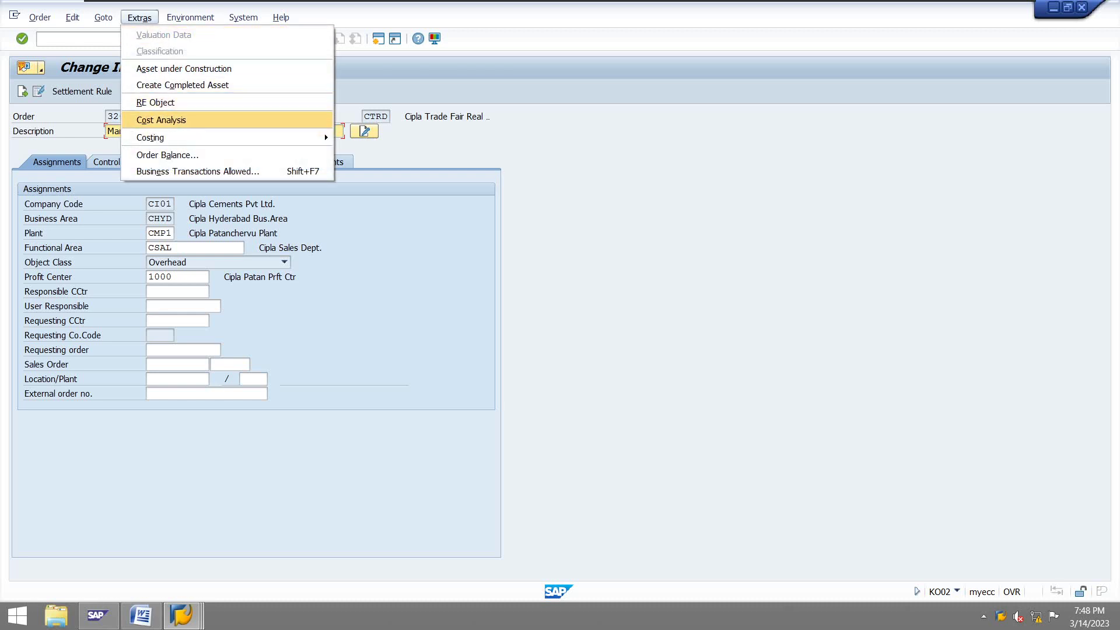
{"action": "left_click", "coordinate": [318, 120]}
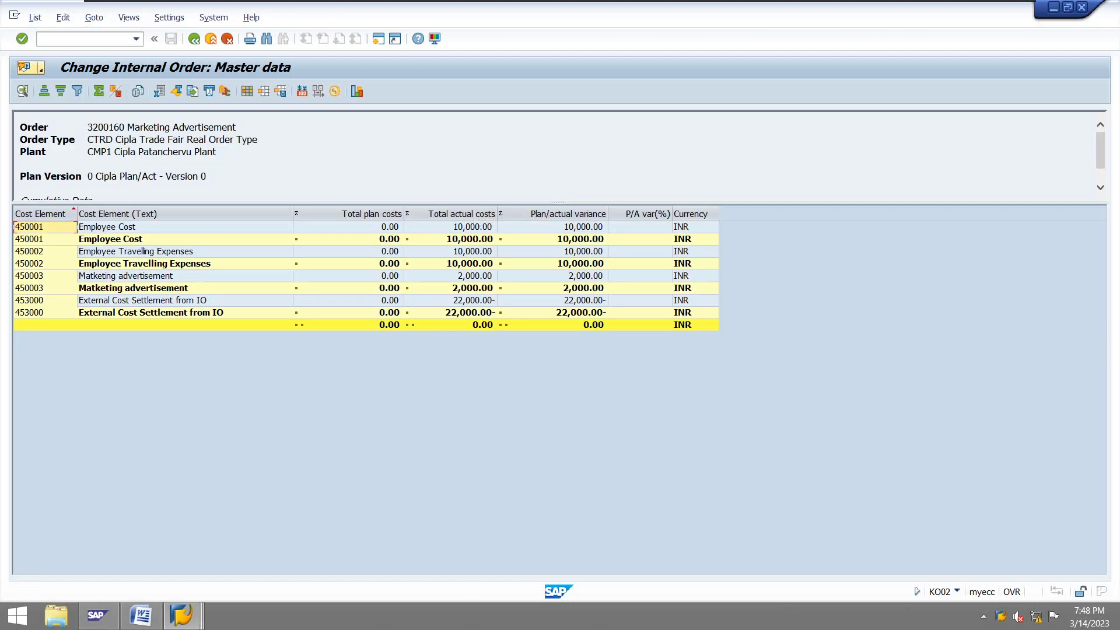
{"action": "left_click", "coordinate": [450, 325]}
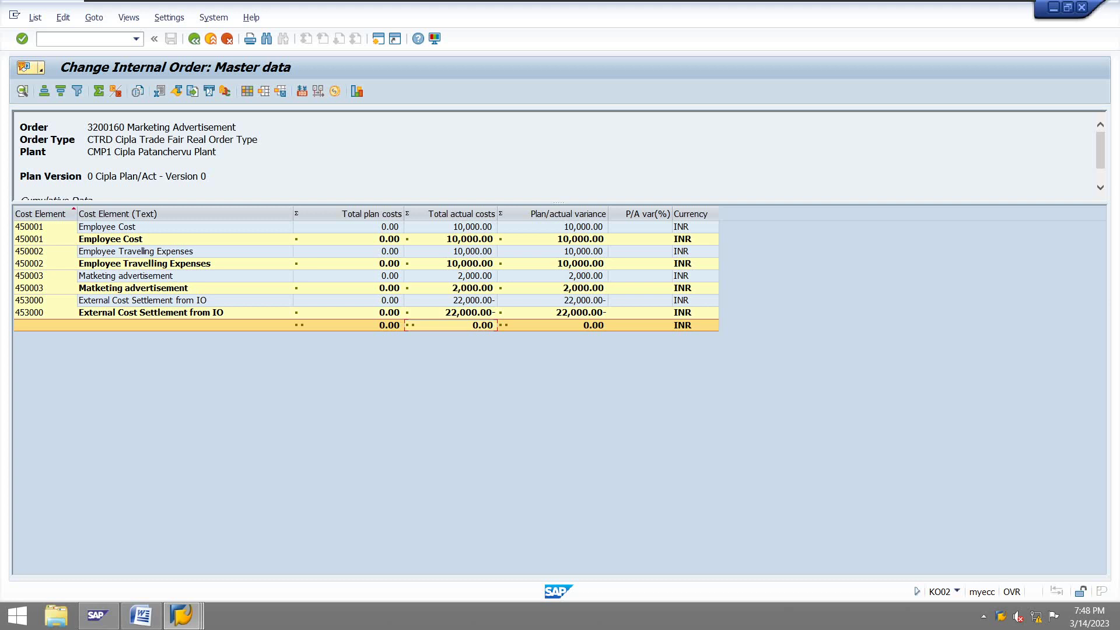
{"action": "left_click", "coordinate": [467, 213]}
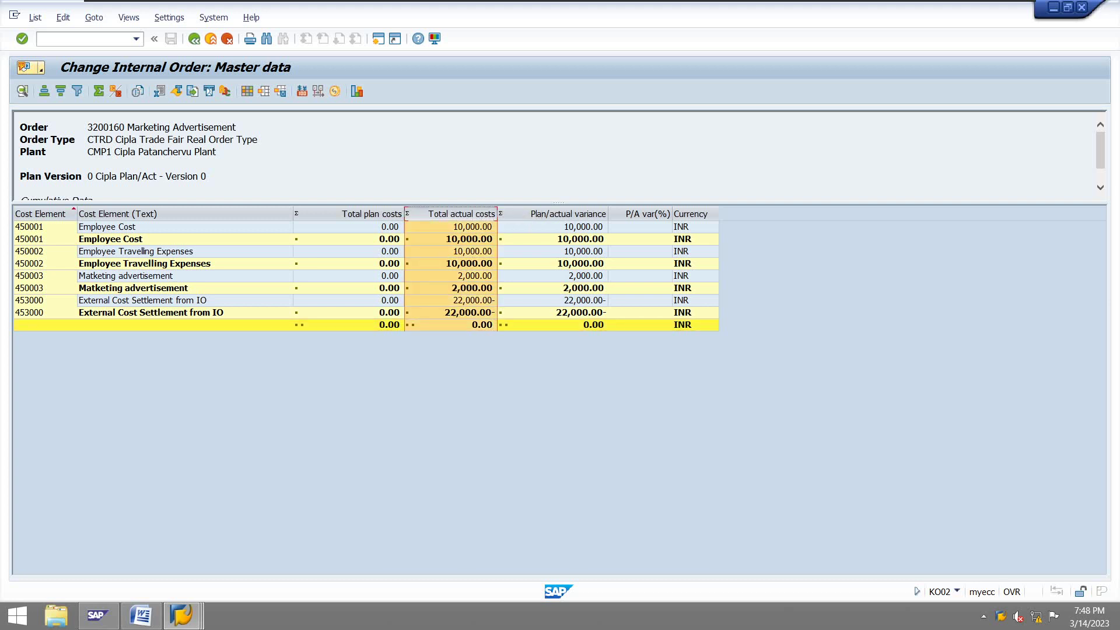